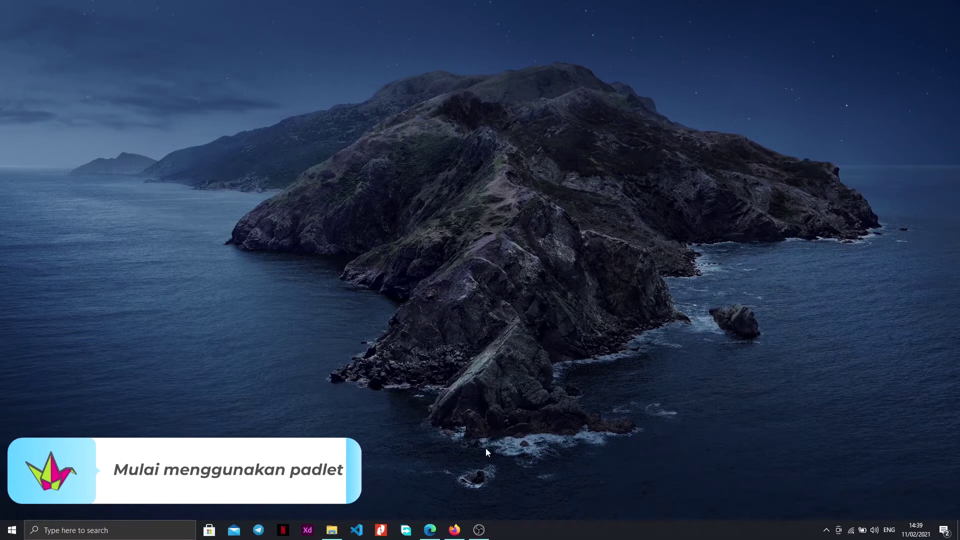
# Switch to the Firefox browser and bring up the Padlet home page at padlet.com.
pyautogui.click(446, 533)
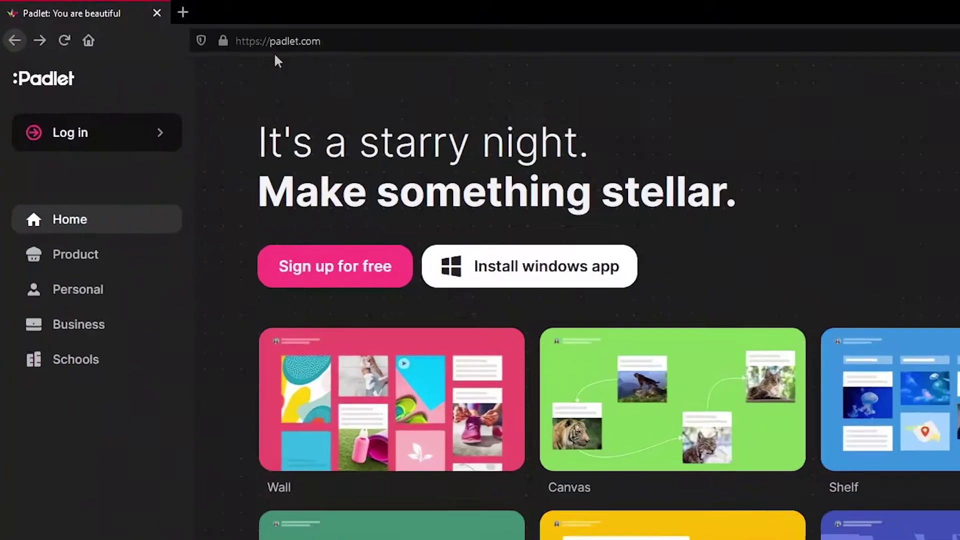
pyautogui.click(180, 27)
pyautogui.click(522, 66)
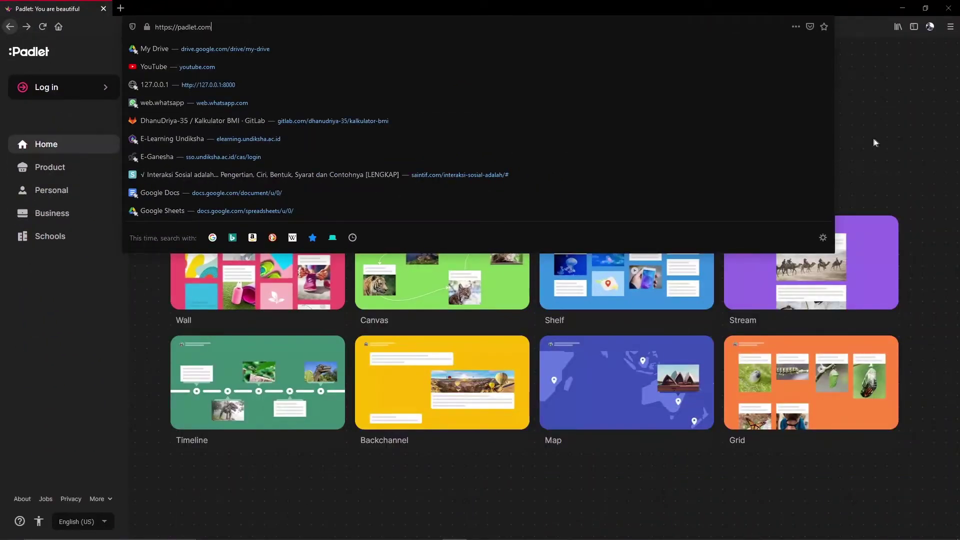
pyautogui.click(875, 143)
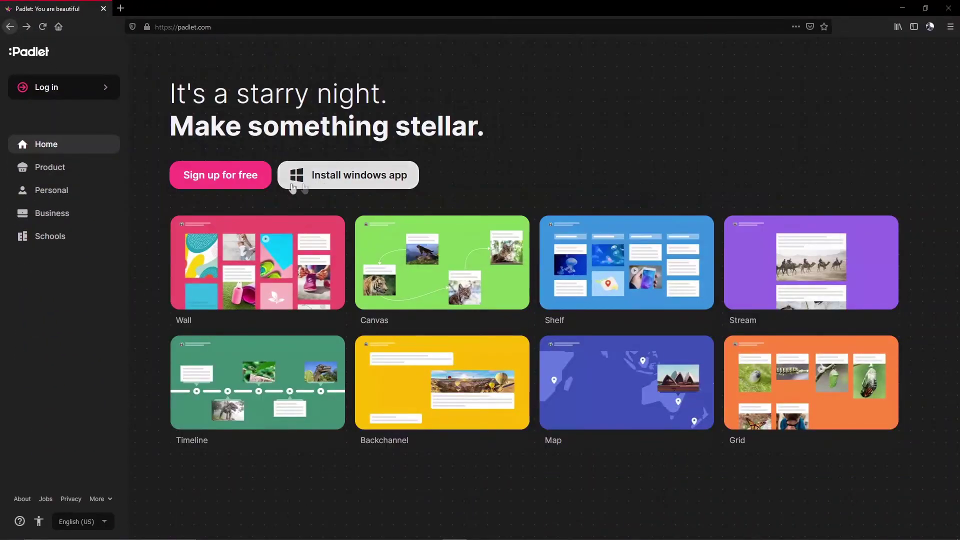
# Sign up for a free Padlet account with an existing Google account and select the Basic membership.
pyautogui.click(212, 178)
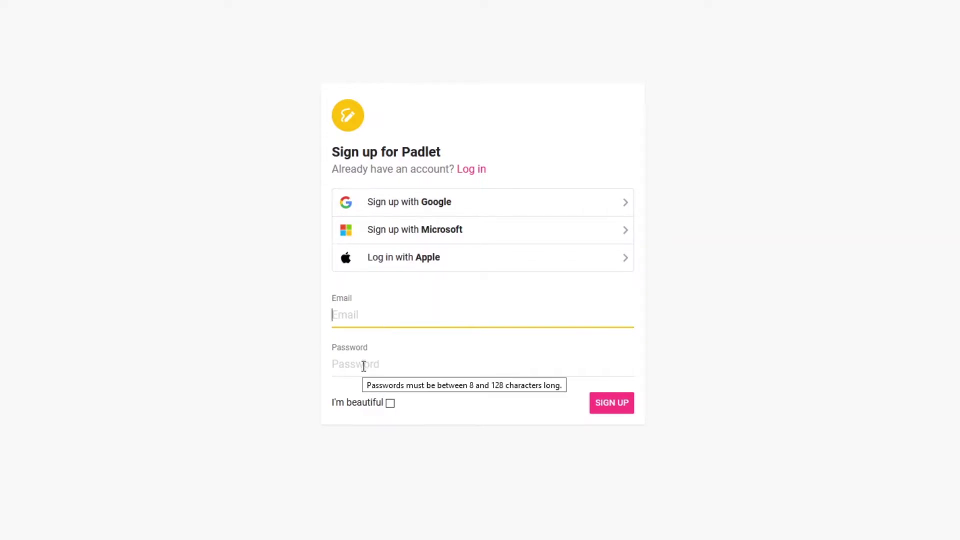
pyautogui.click(434, 210)
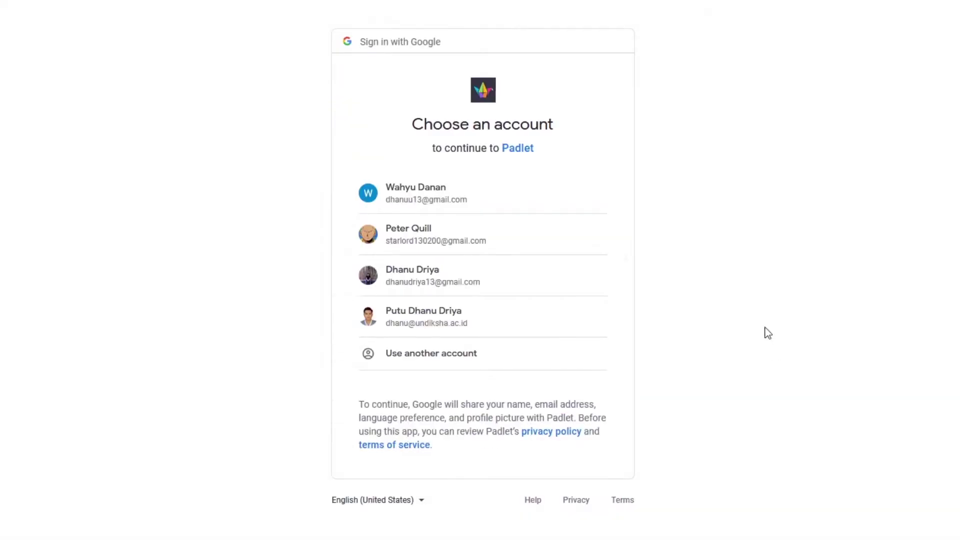
pyautogui.click(435, 240)
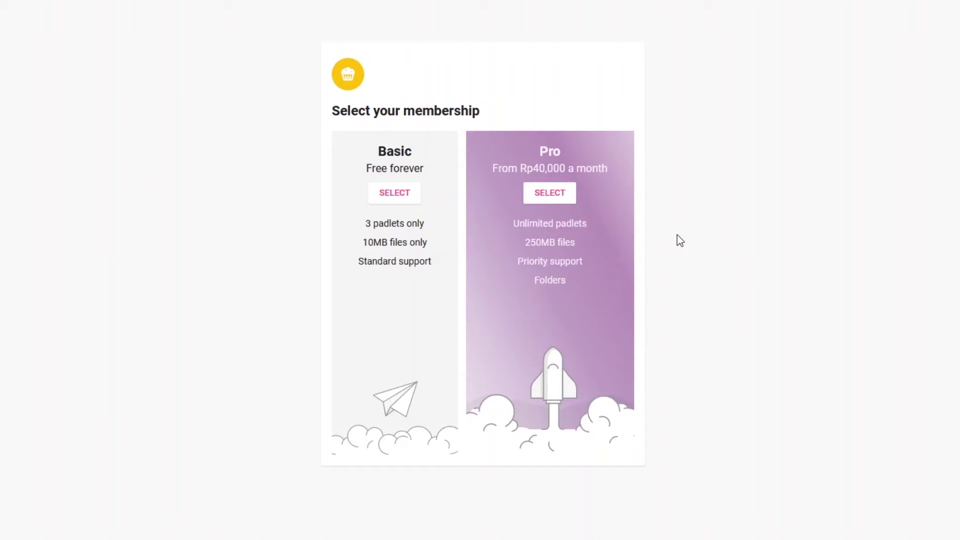
pyautogui.click(407, 196)
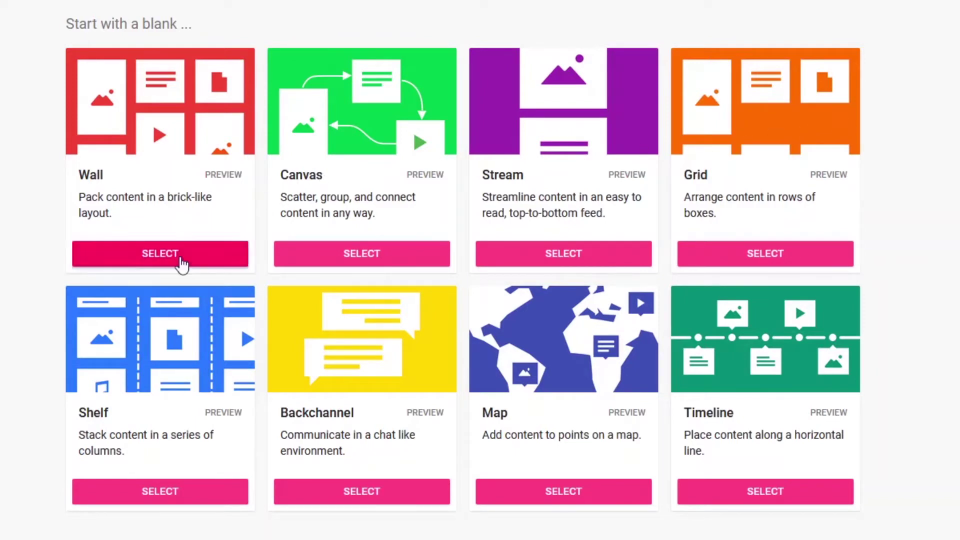
# Create a blank padlet with the Wall layout and dismiss the browser notification request.
pyautogui.click(182, 265)
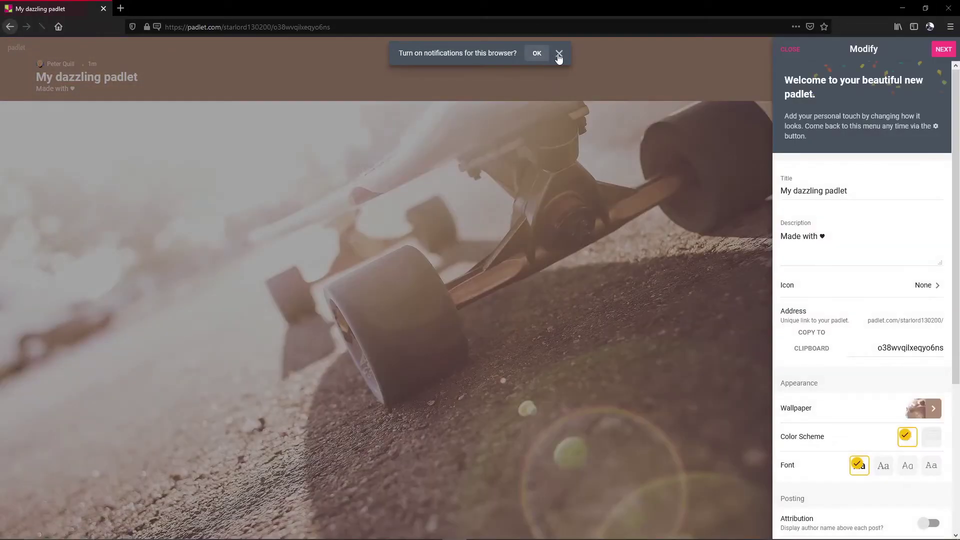
pyautogui.click(558, 53)
# Replace the padlet's title with "Kimia Pertemuan 1".
pyautogui.click(859, 194)
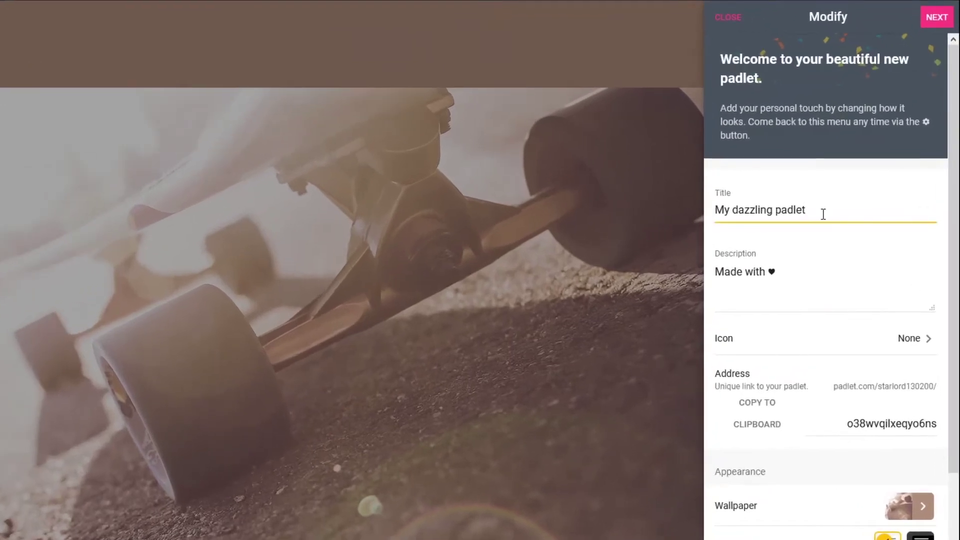
pyautogui.hotkey('ctrl', 'a')
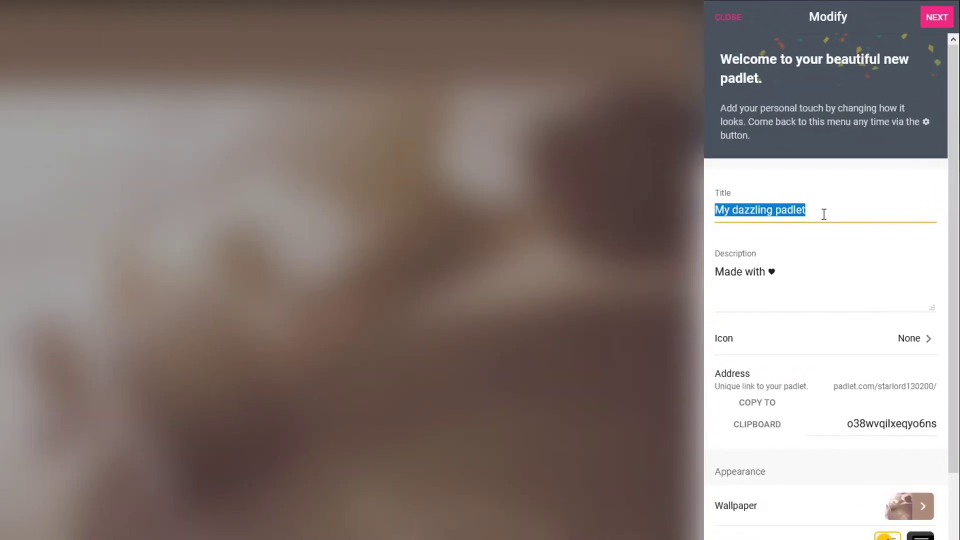
pyautogui.write('Ki')
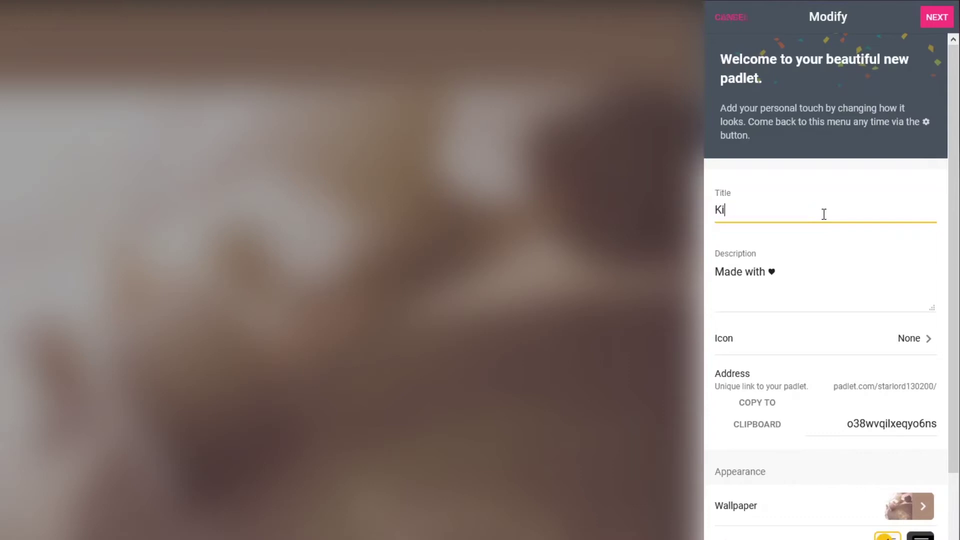
pyautogui.write('mia Pertemuan 1')
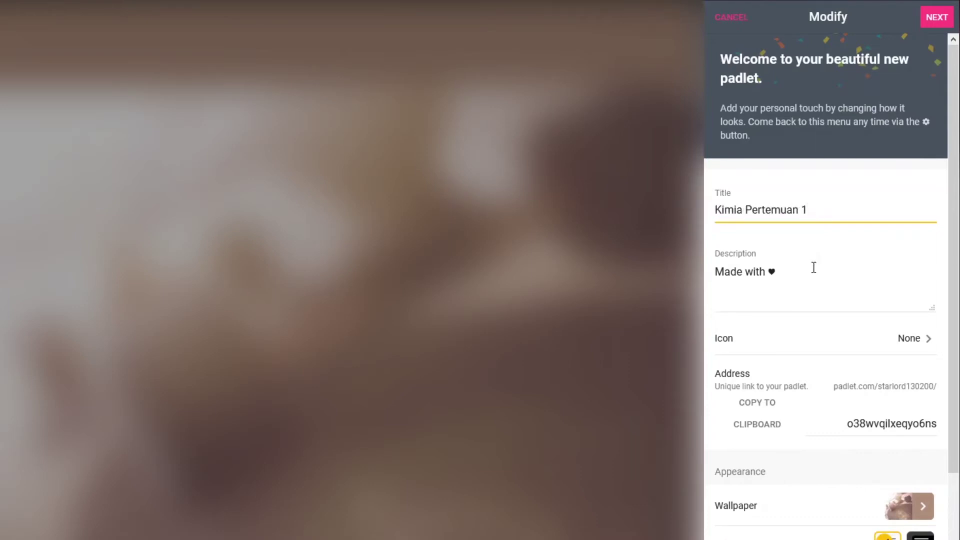
# Replace the padlet's description with "Materi Sistem Periodik Unsur".
pyautogui.click(799, 283)
pyautogui.hotkey('ctrl', 'a')
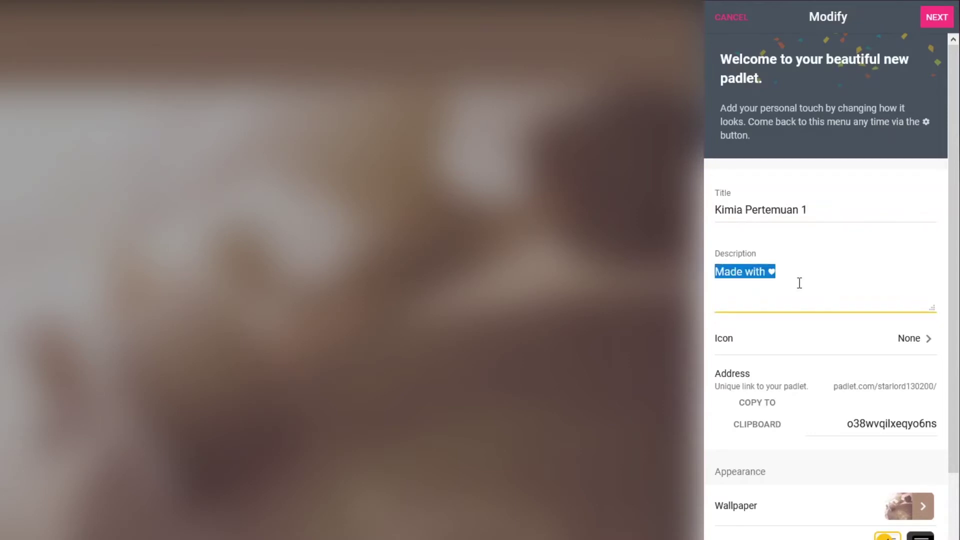
pyautogui.press('BackSpace')
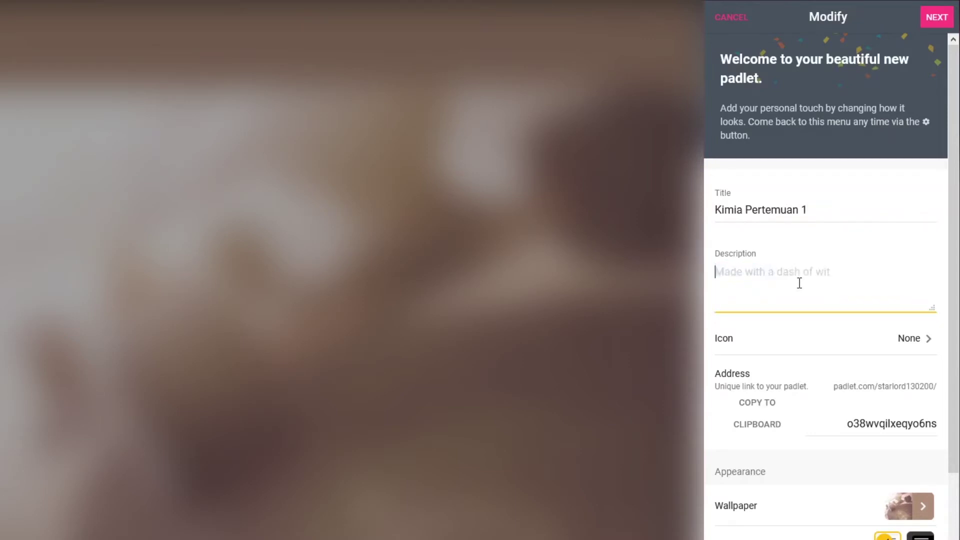
pyautogui.write('M')
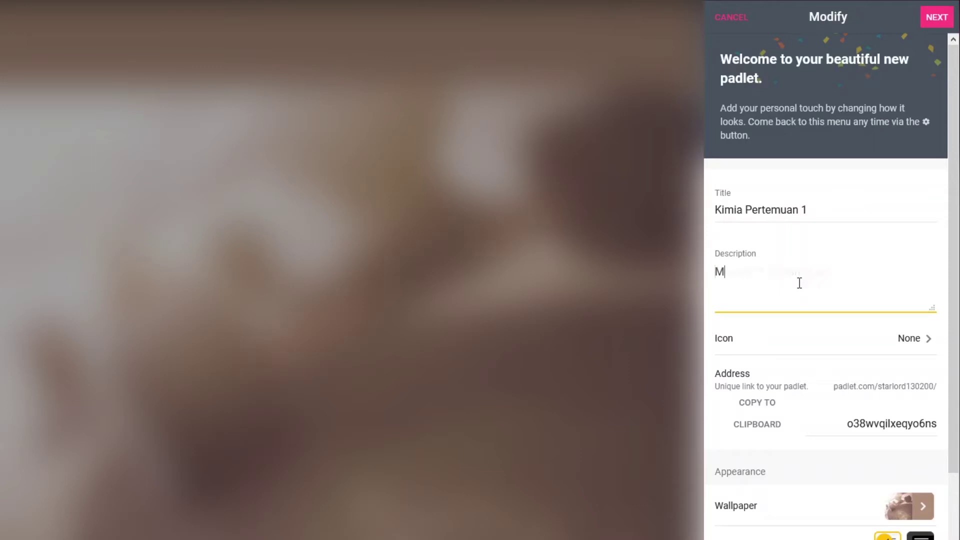
pyautogui.write('ateri Sistem ')
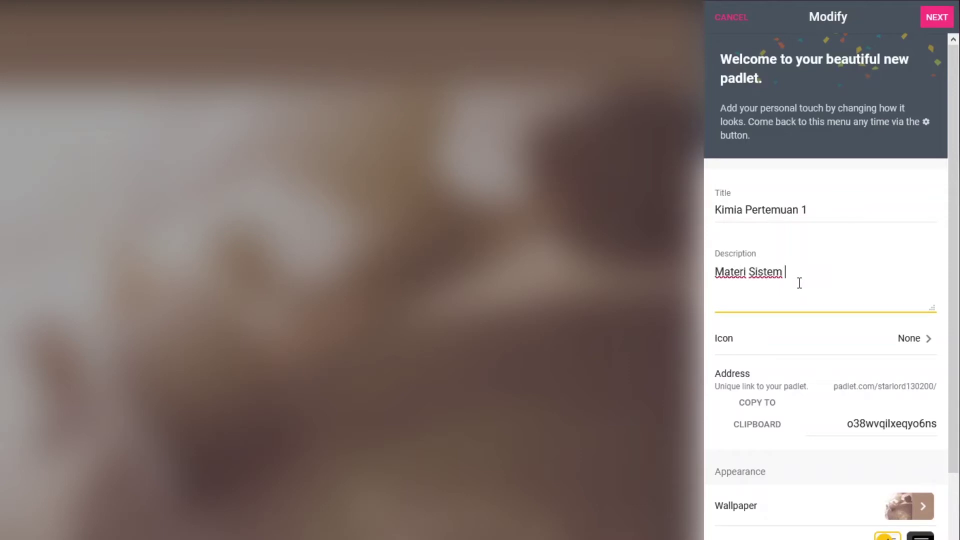
pyautogui.write('Periodik Unsur')
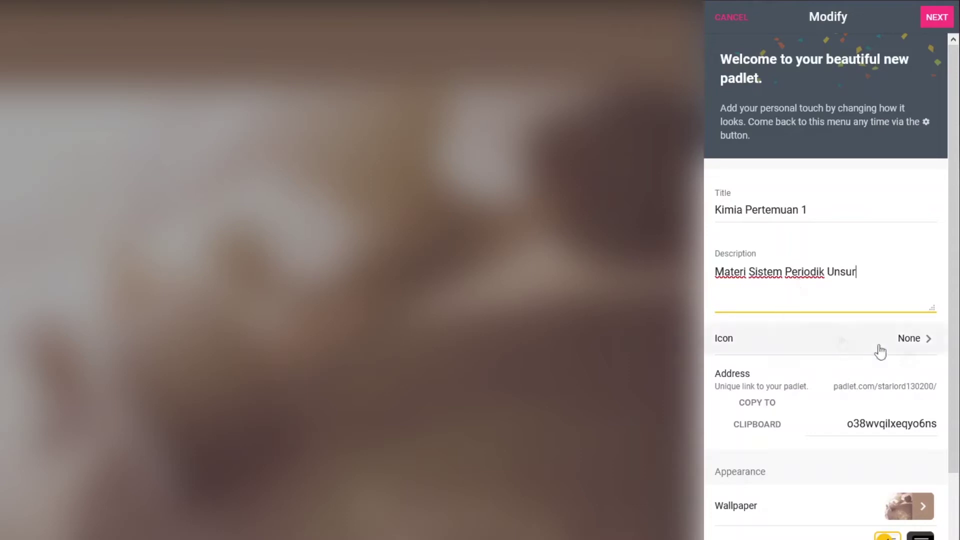
# Set the padlet's icon to the gold trophy emoji and return to the padlet's settings.
pyautogui.click(911, 346)
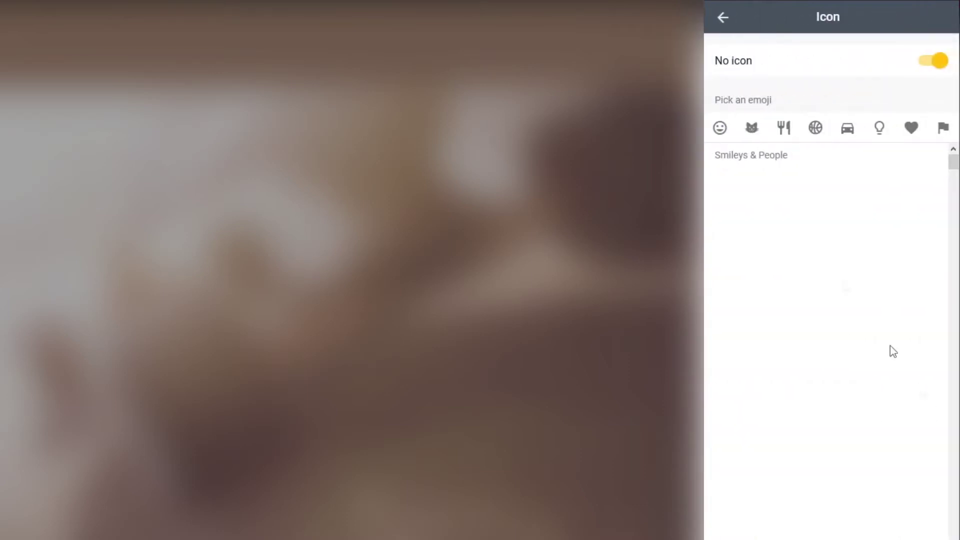
pyautogui.click(781, 137)
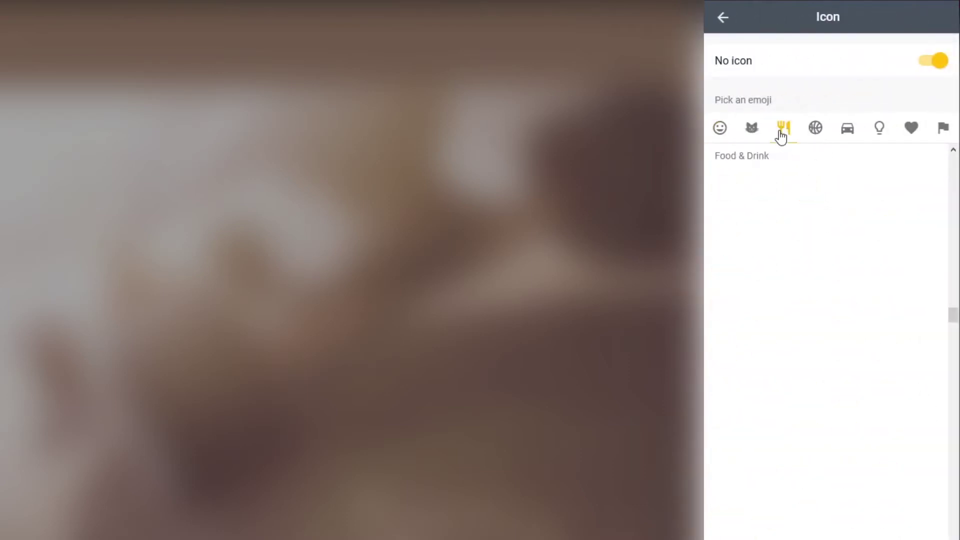
pyautogui.scroll(-10, 894, 369)
pyautogui.click(893, 370)
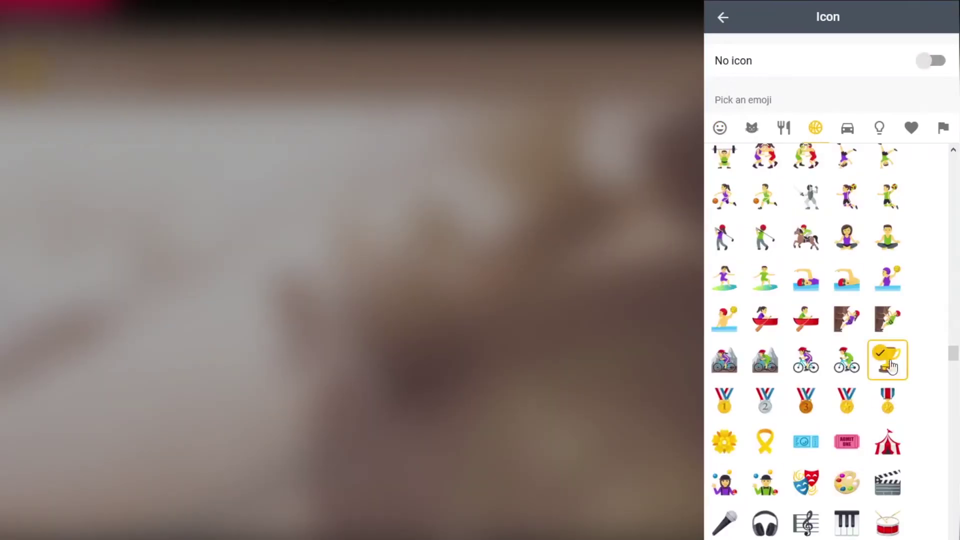
pyautogui.click(724, 21)
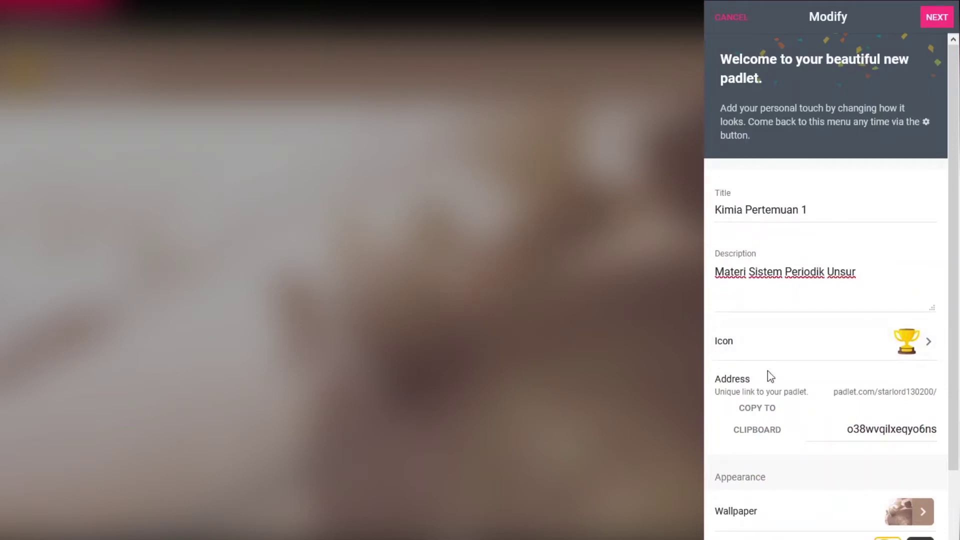
# Set the padlet's wallpaper to the light blue solid color and return to the padlet's settings.
pyautogui.click(923, 519)
pyautogui.click(794, 80)
pyautogui.scroll(-20, 850, 293)
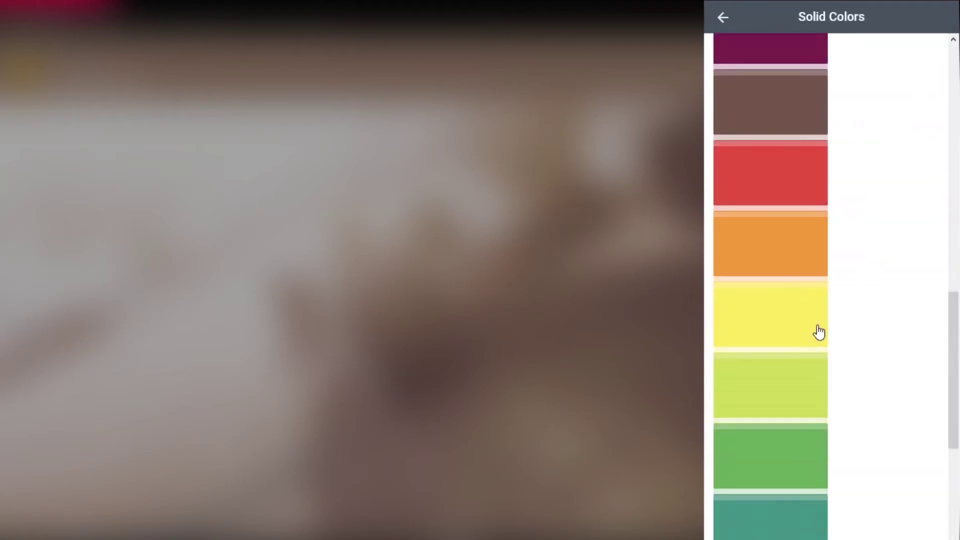
pyautogui.click(773, 440)
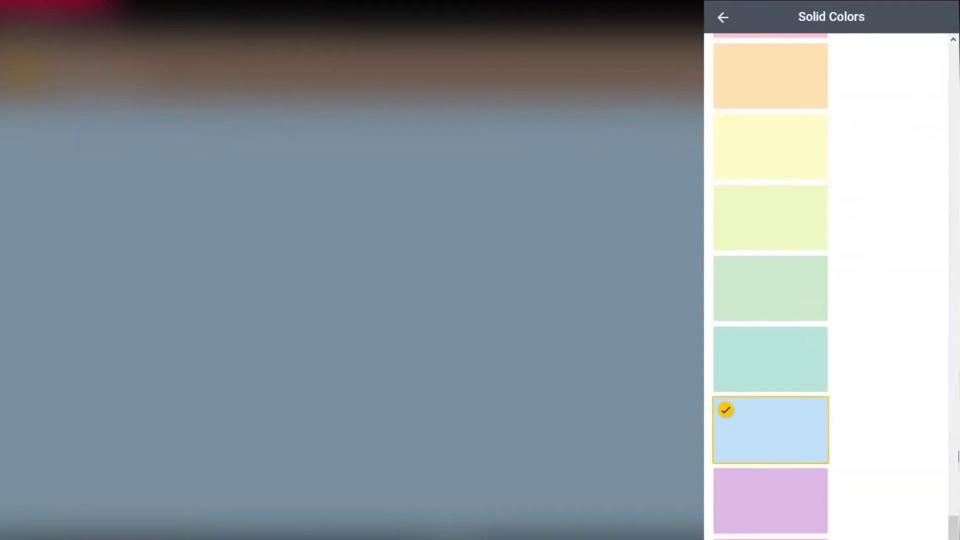
pyautogui.click(723, 19)
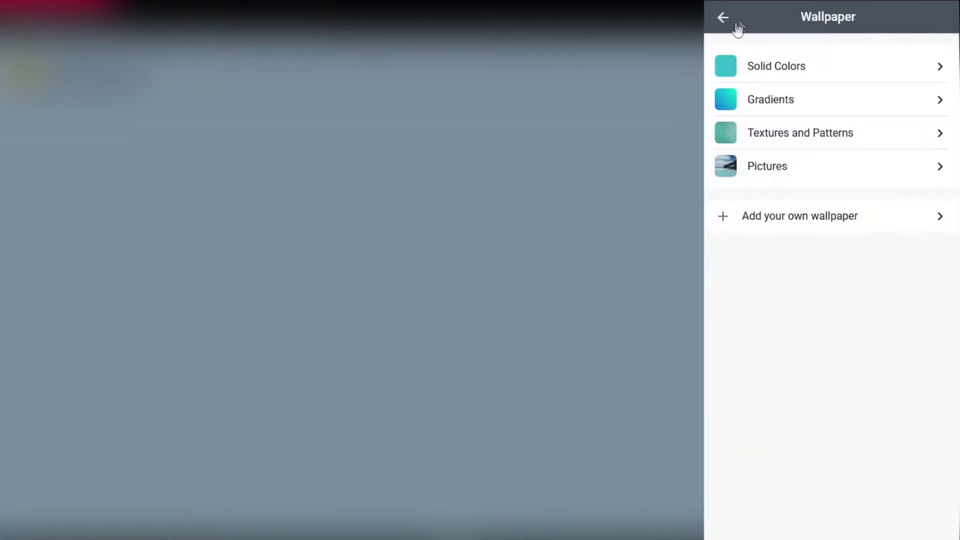
pyautogui.click(723, 19)
# Turn on Attribution to display author names above posts, and allow viewers to comment on posts.
pyautogui.scroll(-4, 805, 456)
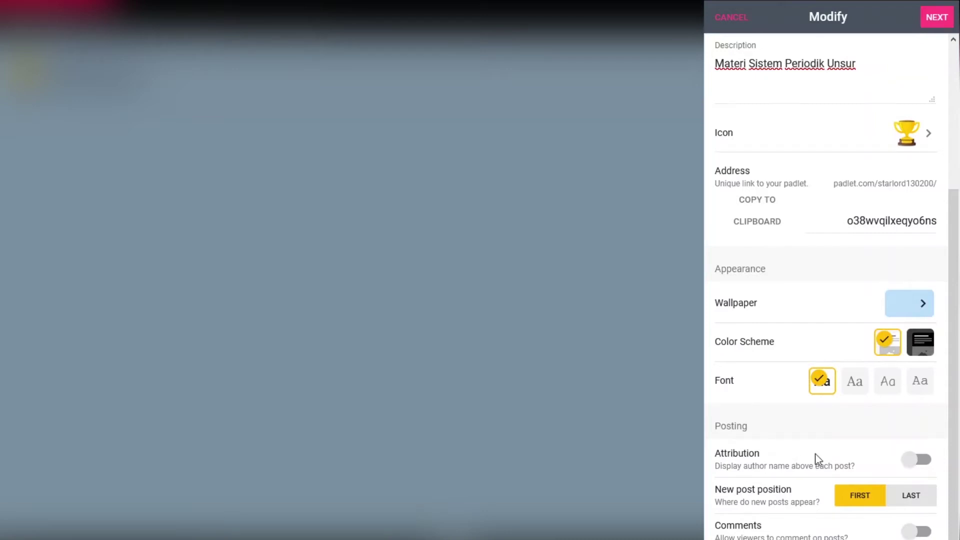
pyautogui.click(923, 460)
pyautogui.click(918, 533)
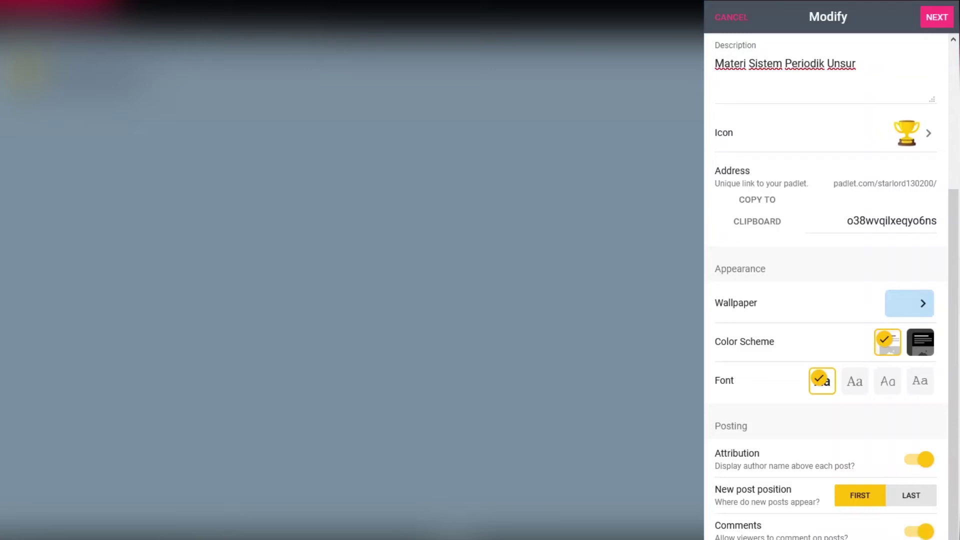
# Set the reactions for posts to Like and return to the padlet's settings.
pyautogui.click(919, 539)
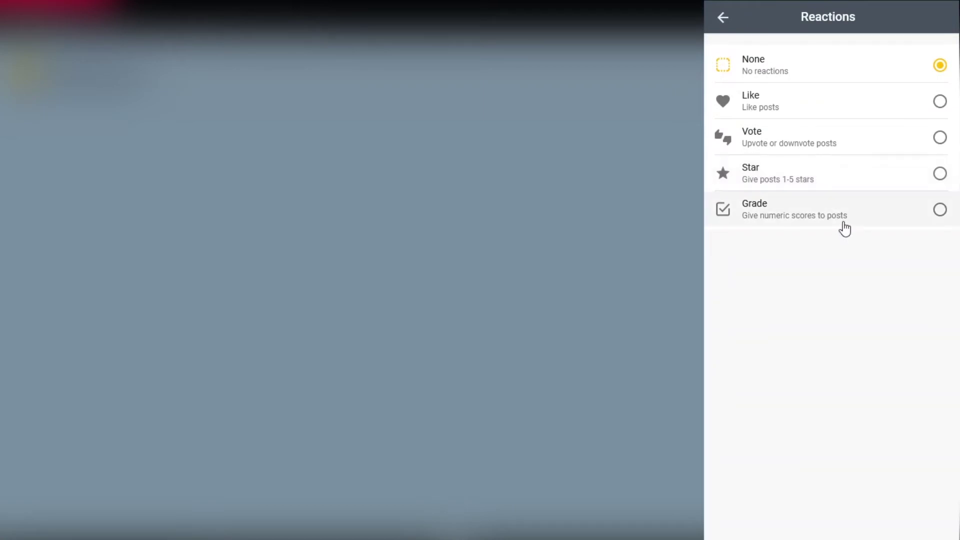
pyautogui.click(786, 106)
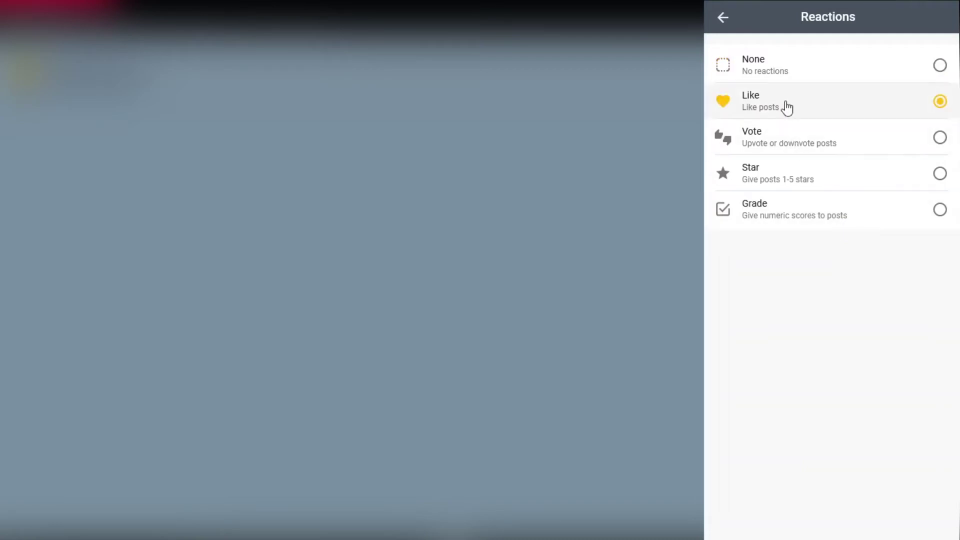
pyautogui.click(722, 19)
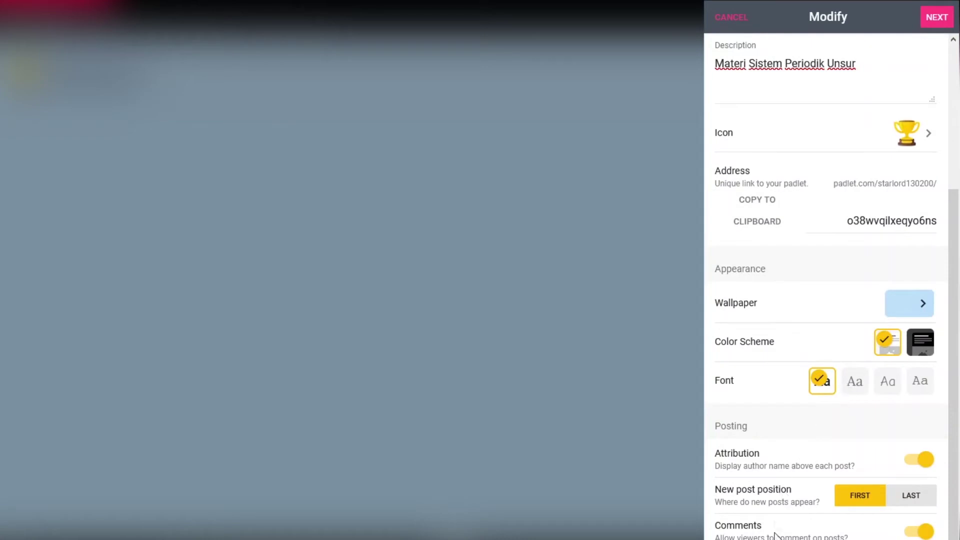
# Review the content filtering options, then finish the padlet setup and start posting.
pyautogui.scroll(-2, 775, 525)
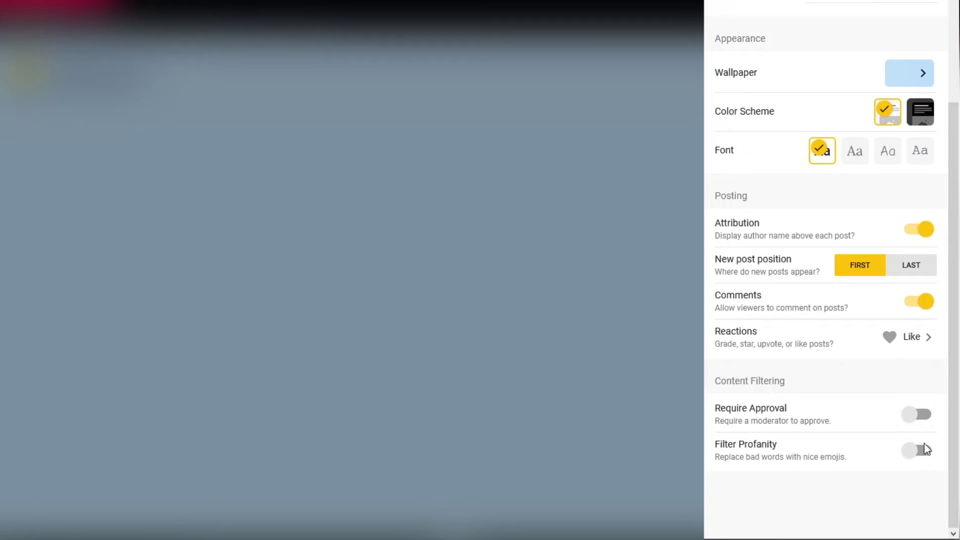
pyautogui.scroll(5, 809, 322)
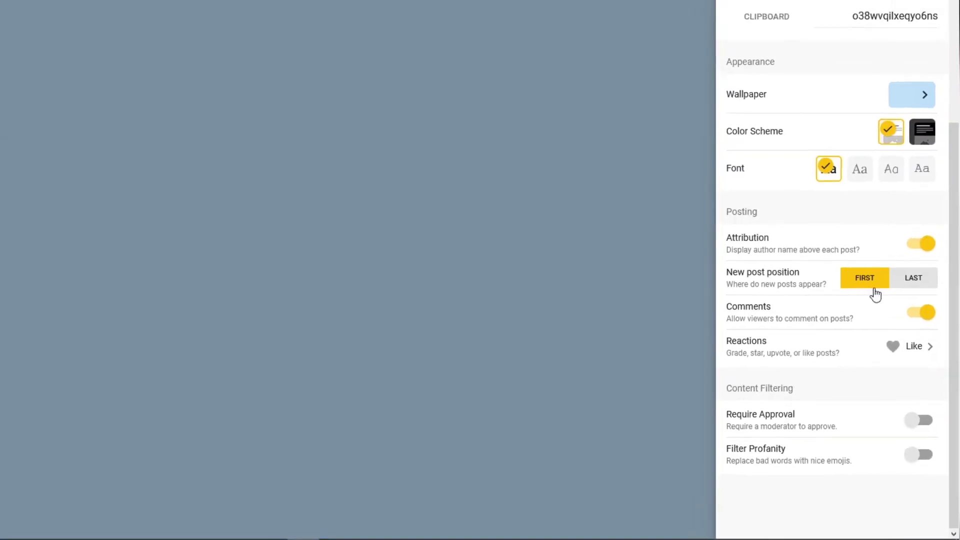
pyautogui.click(946, 54)
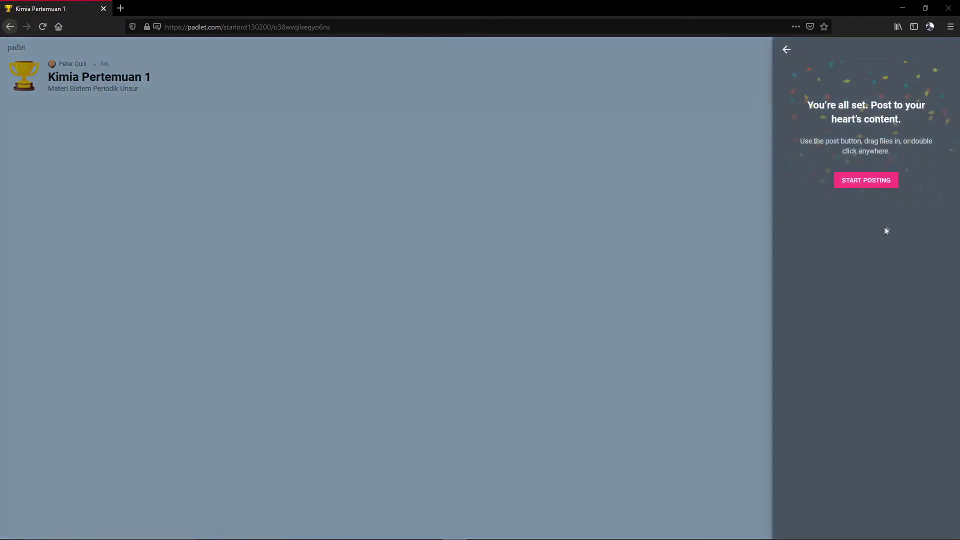
pyautogui.click(868, 182)
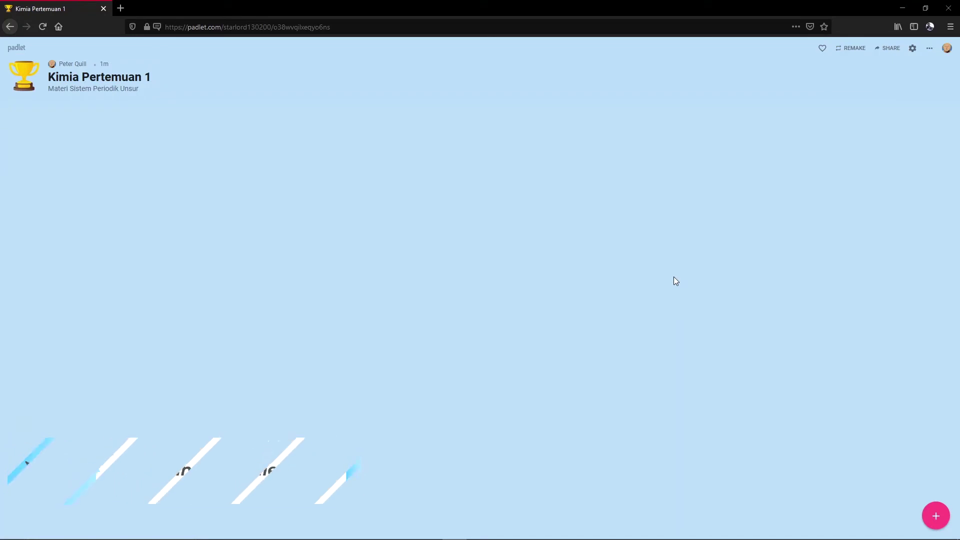
# Add a post titled "SOAL 1" with the text "Apa yang kamu ketahui".
pyautogui.click(932, 516)
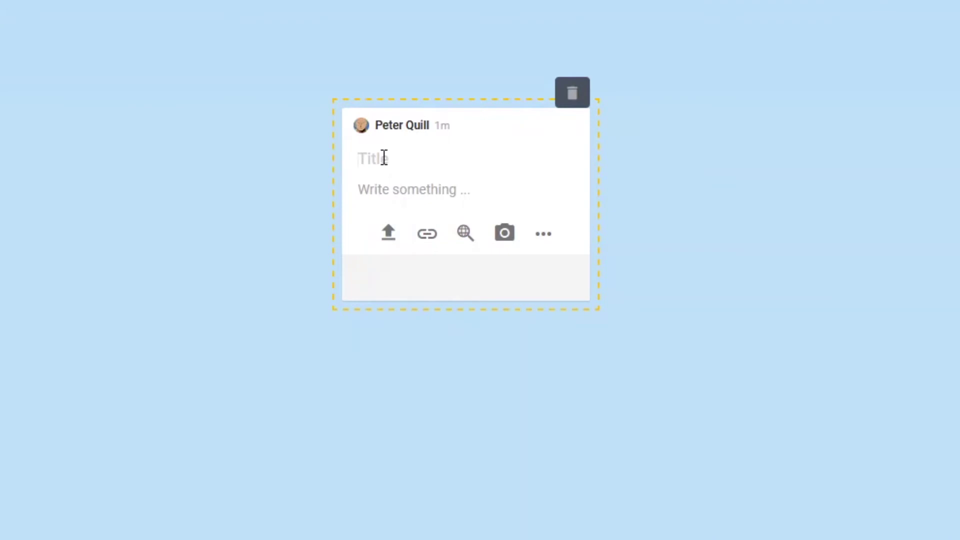
pyautogui.write('SOAL 1')
pyautogui.click(409, 193)
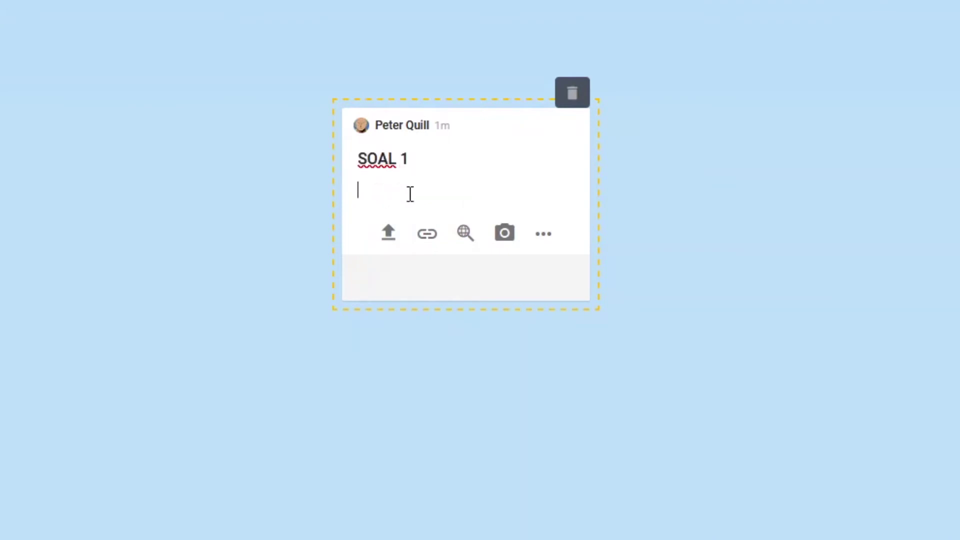
pyautogui.write('Apa yang kamu ketahui')
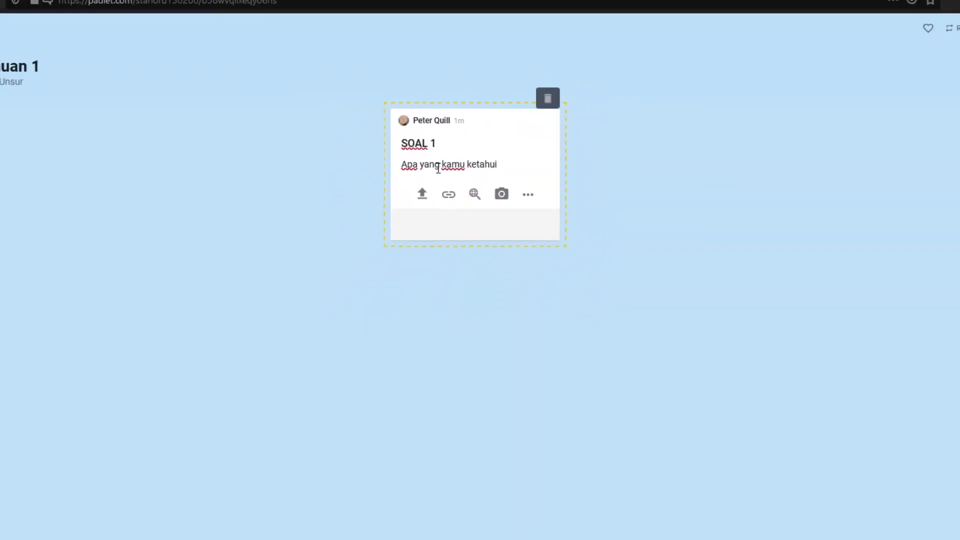
pyautogui.click(815, 398)
# Start a second post and attach a black freehand drawing of two H letters on a white canvas.
pyautogui.click(956, 535)
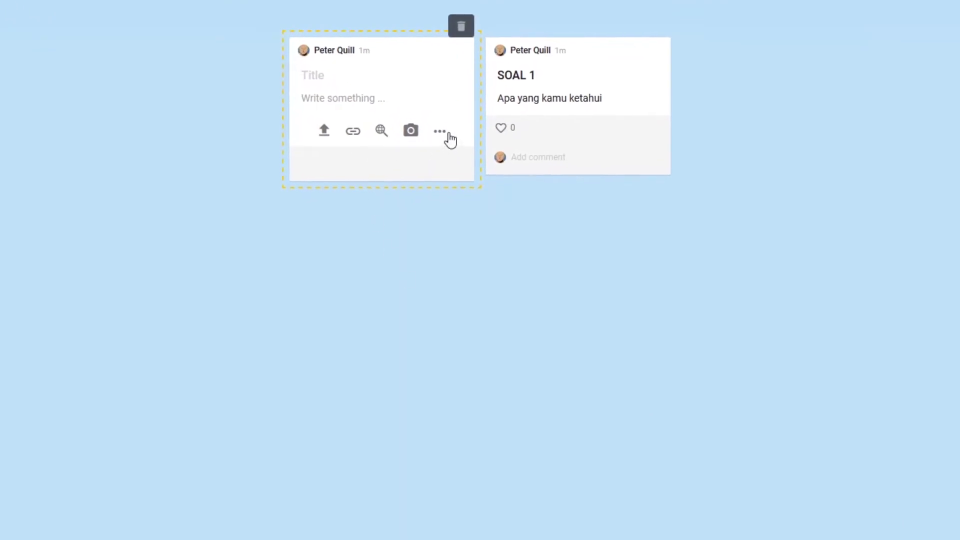
pyautogui.click(440, 131)
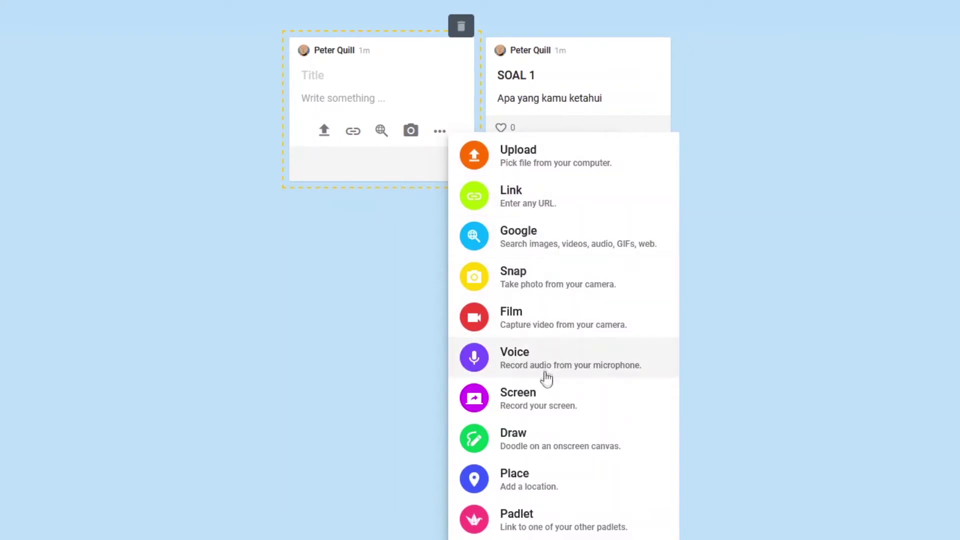
pyautogui.click(558, 451)
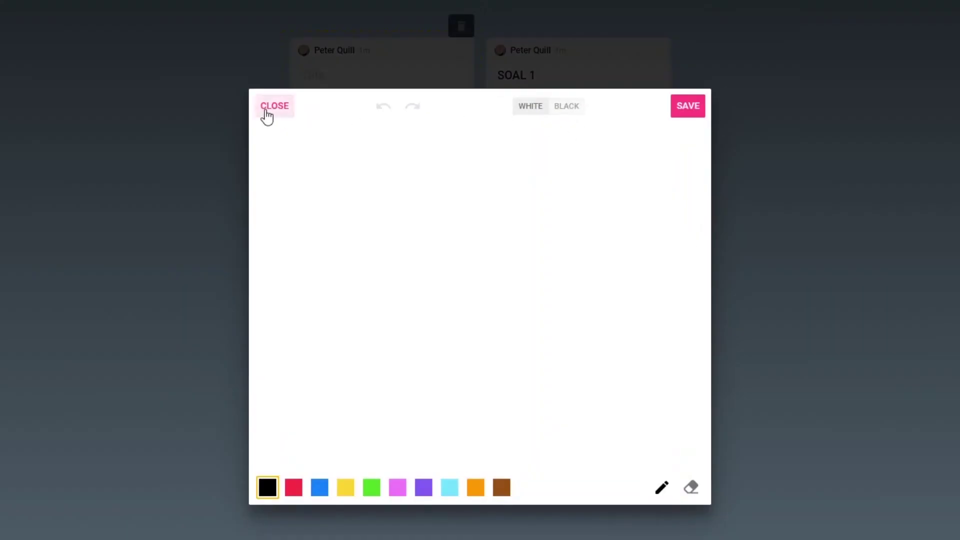
pyautogui.moveTo(314, 180); pyautogui.dragTo(317, 294)
pyautogui.moveTo(364, 204); pyautogui.dragTo(359, 289)
pyautogui.moveTo(308, 252); pyautogui.dragTo(420, 229)
pyautogui.moveTo(449, 204); pyautogui.dragTo(432, 296)
pyautogui.moveTo(512, 199); pyautogui.dragTo(480, 322)
pyautogui.moveTo(427, 265); pyautogui.dragTo(560, 249)
pyautogui.click(690, 107)
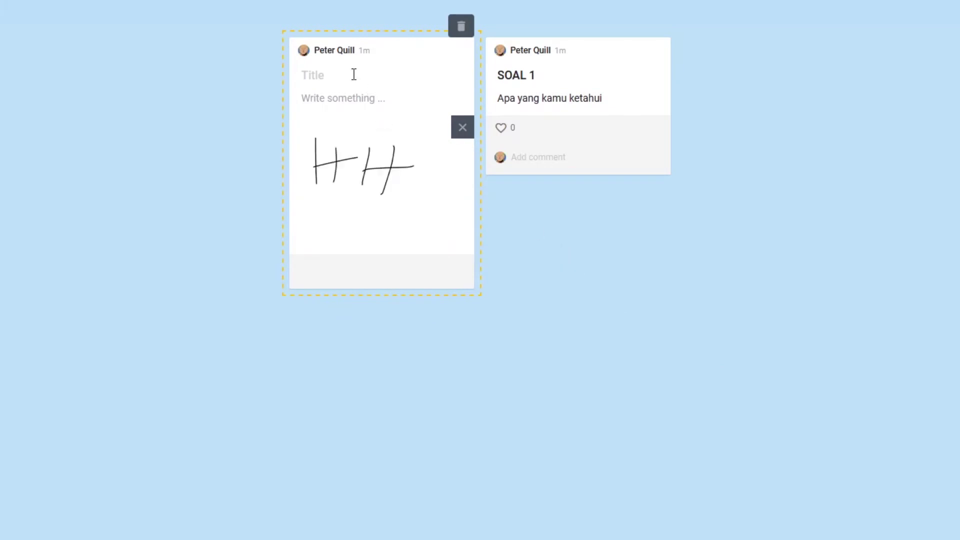
# Title the drawing post "Judul Gambar", write "Deskripsi, m" as its text and finish the post.
pyautogui.click(353, 74)
pyautogui.write('Judul Gambar')
pyautogui.press('Tab')
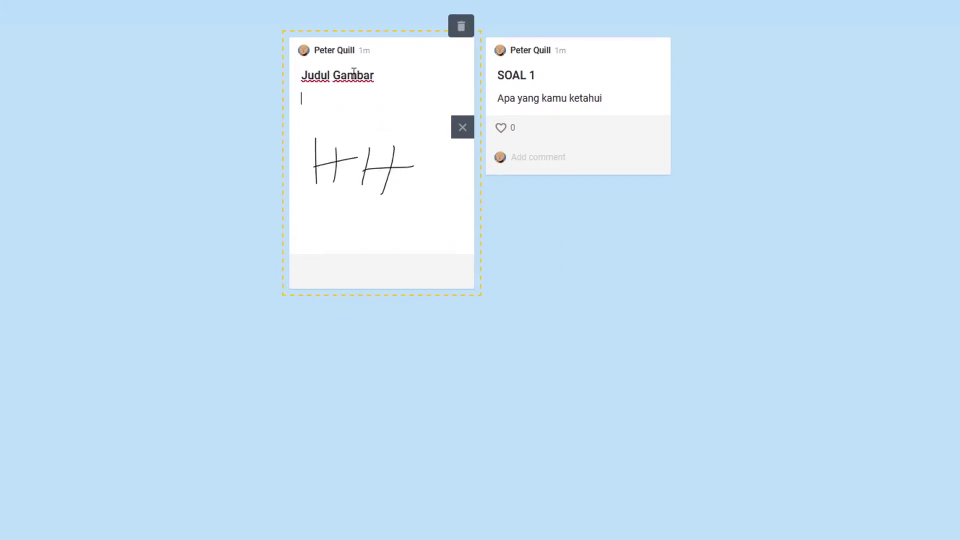
pyautogui.write('Deskripsi, m')
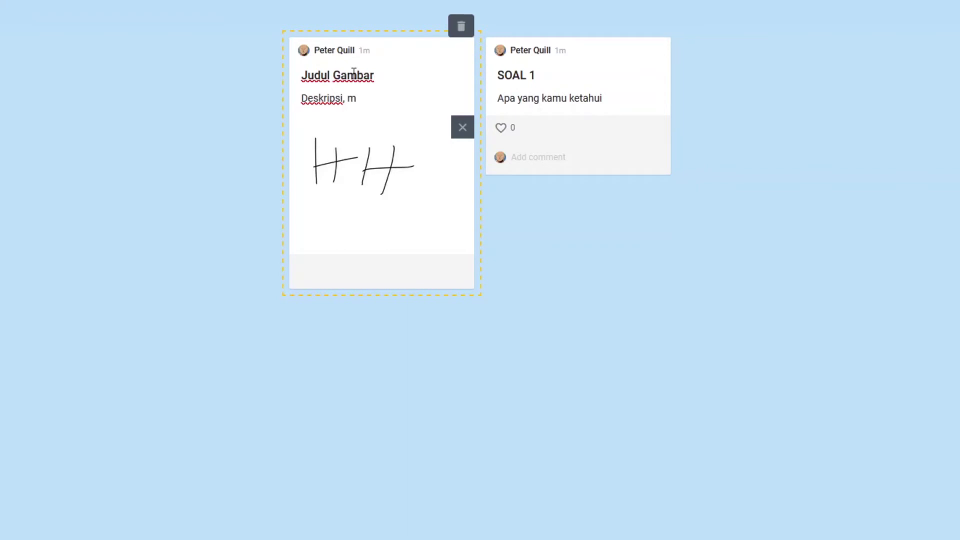
pyautogui.click(545, 81)
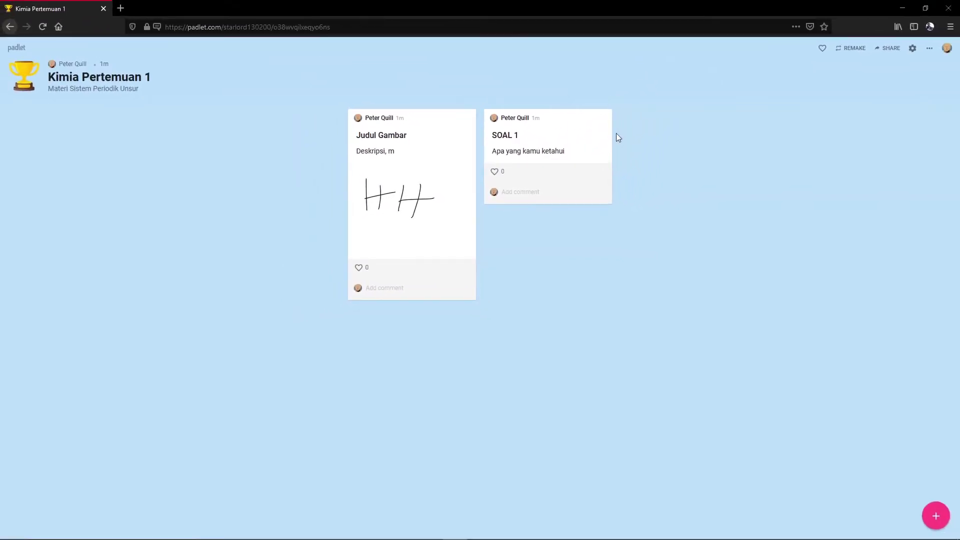
# Reorder the posts so that "SOAL 1" comes before "Judul Gambar".
pyautogui.moveTo(411, 150)
pyautogui.moveTo(536, 157); pyautogui.dragTo(263, 141)
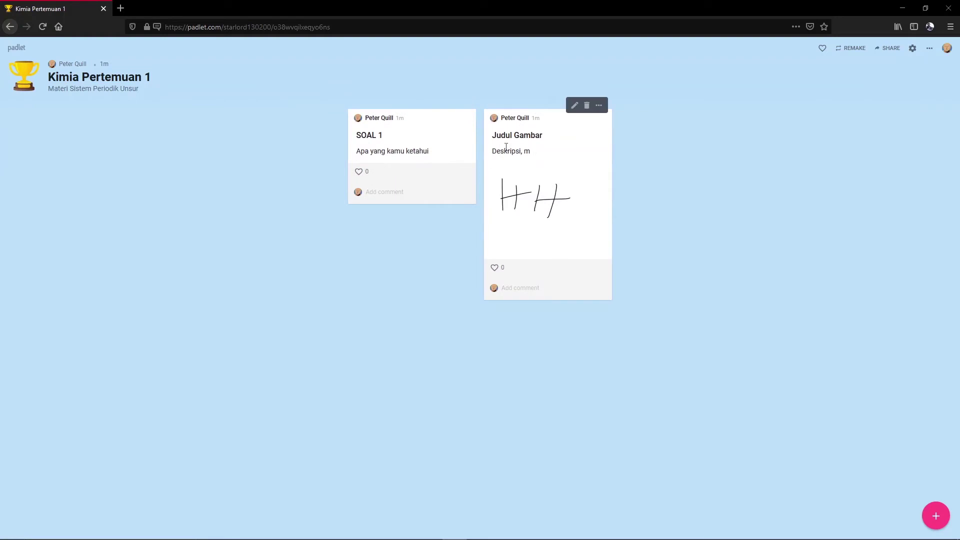
pyautogui.moveTo(540, 215); pyautogui.dragTo(603, 183)
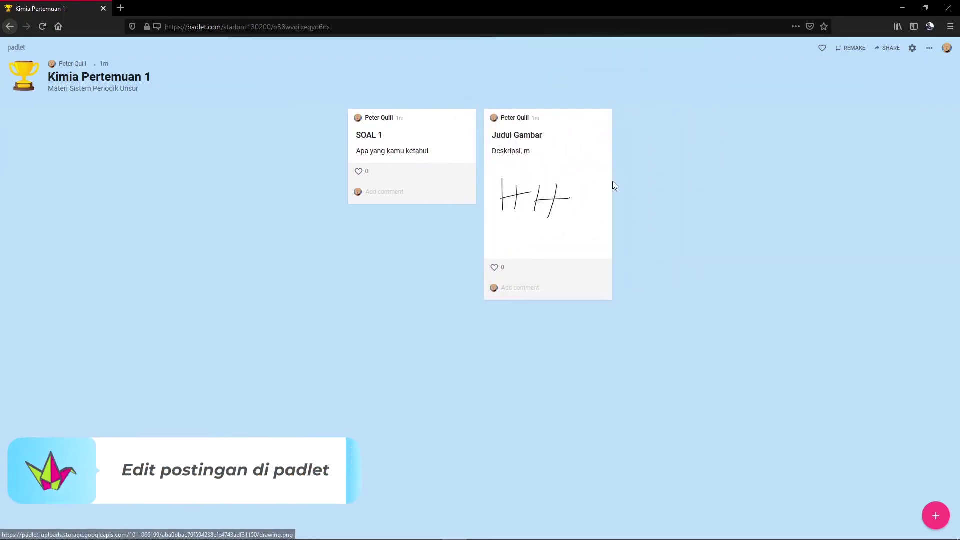
# Set the color of the "Judul Gambar" post to pink.
pyautogui.moveTo(447, 141)
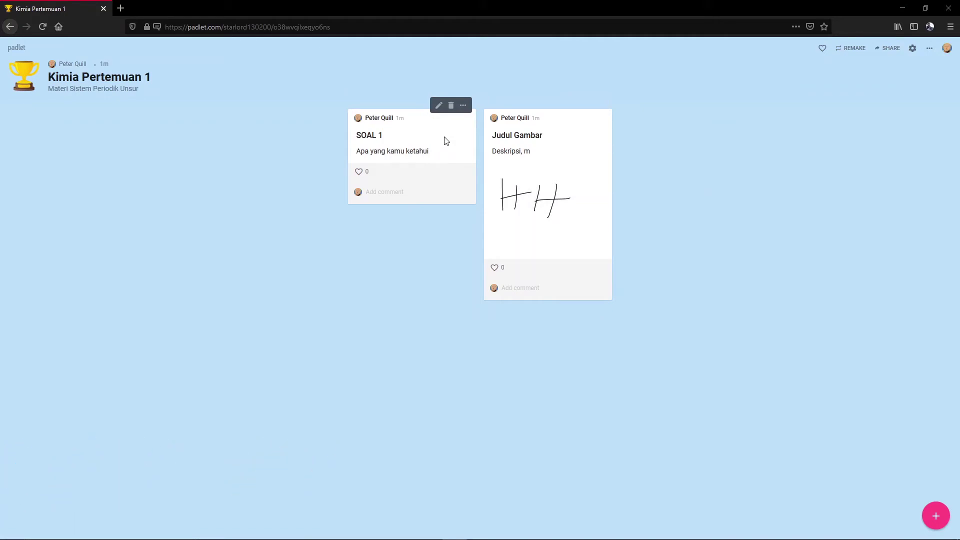
pyautogui.moveTo(546, 161)
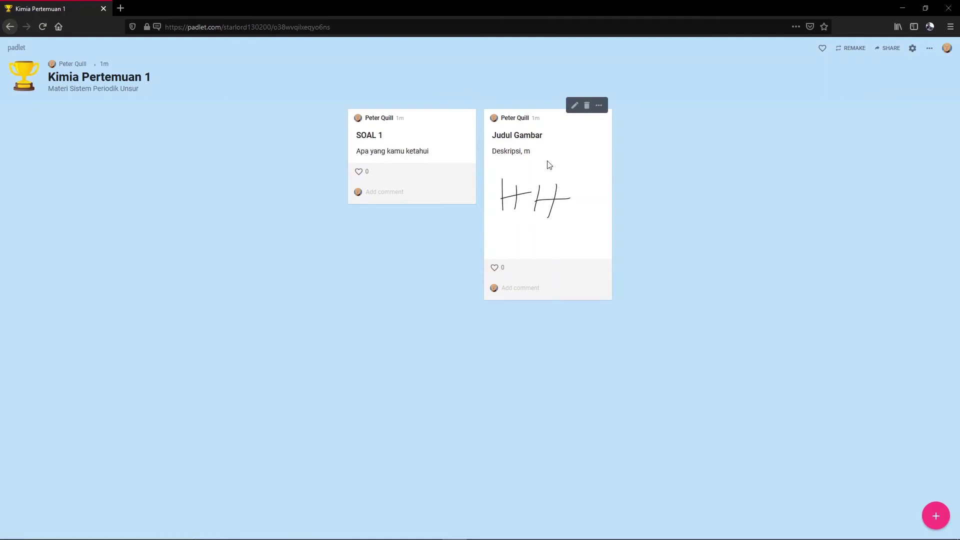
pyautogui.click(598, 107)
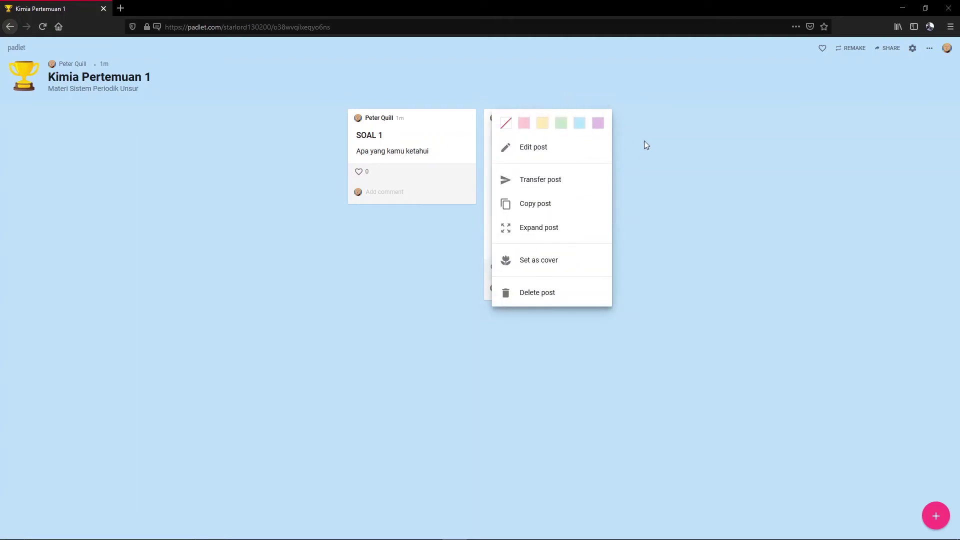
pyautogui.click(524, 124)
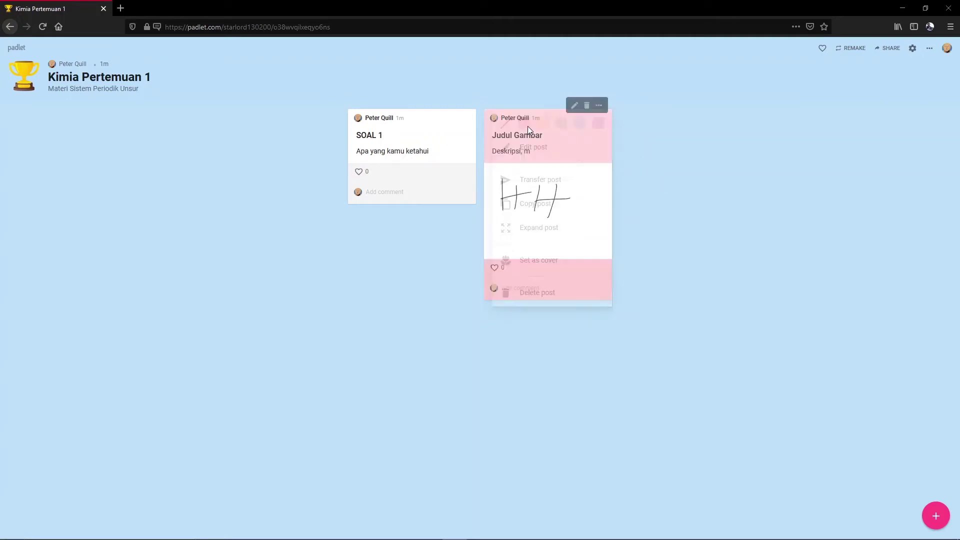
# Examine the transfer, copy and other post options of the "Judul Gambar" post without applying any.
pyautogui.click(599, 107)
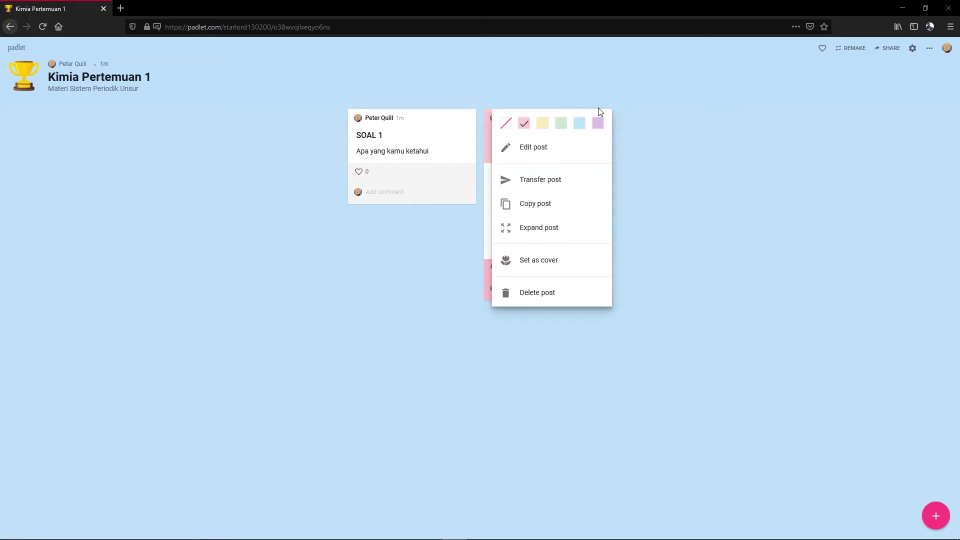
pyautogui.click(537, 192)
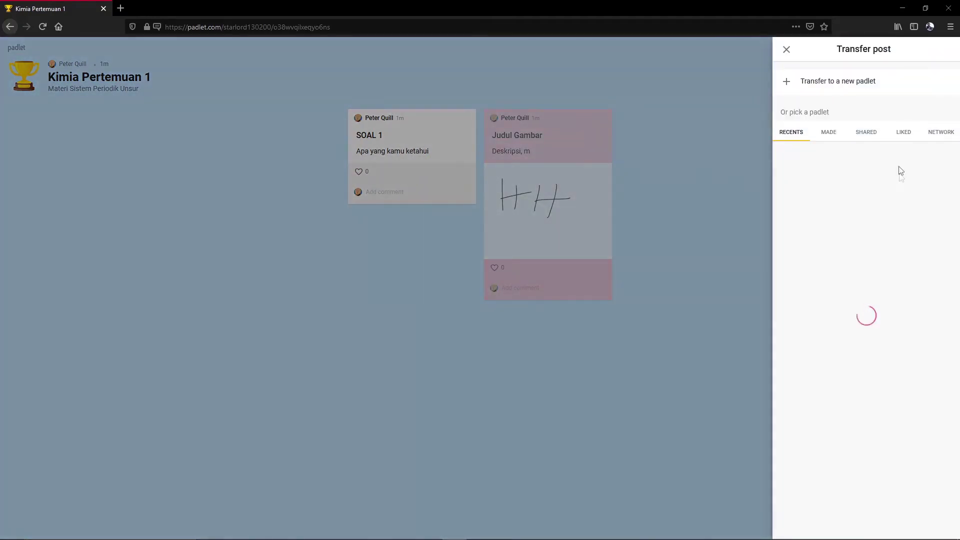
pyautogui.click(786, 49)
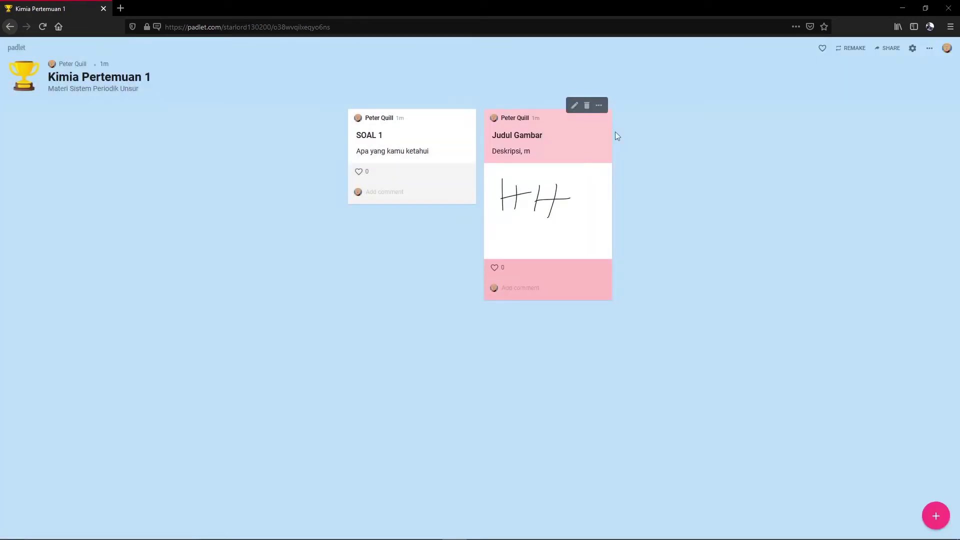
pyautogui.click(598, 105)
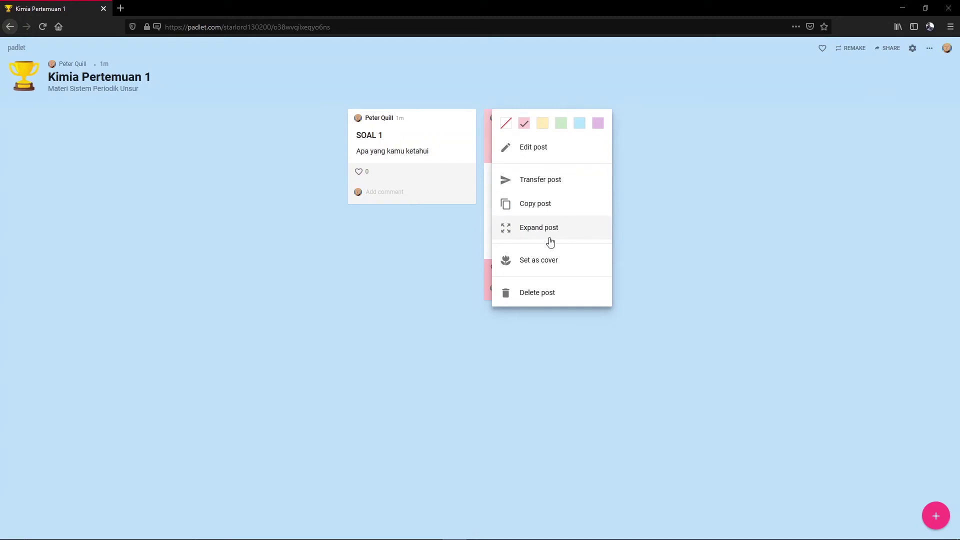
pyautogui.click(547, 210)
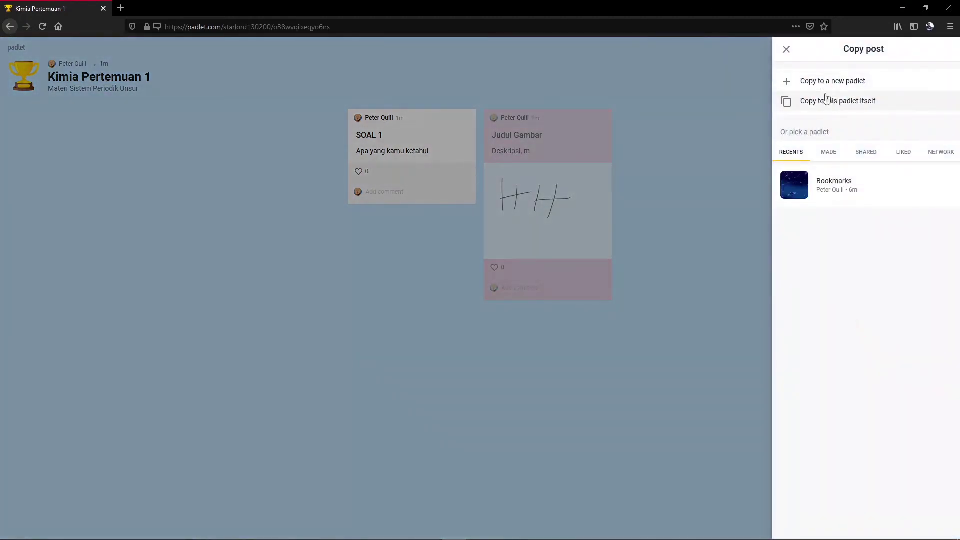
pyautogui.click(786, 49)
pyautogui.click(600, 104)
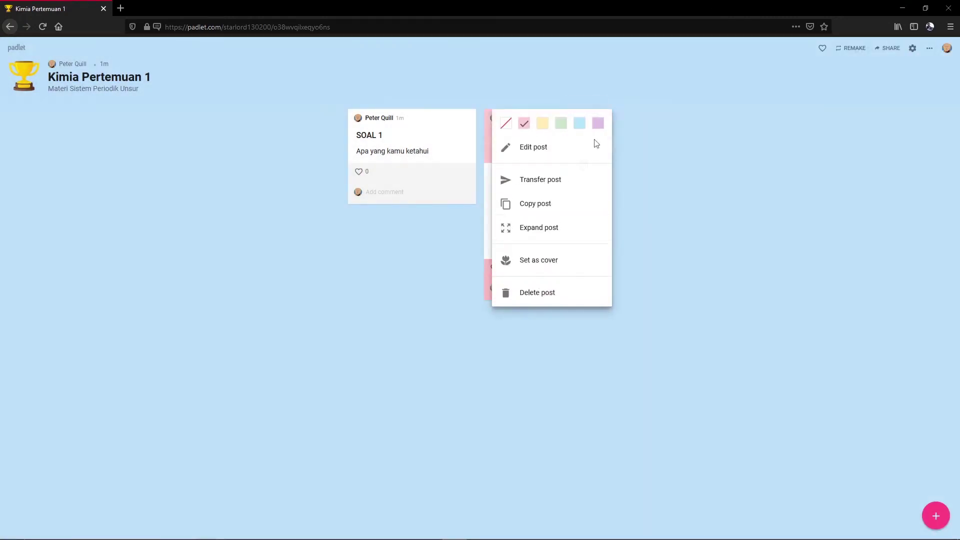
pyautogui.click(633, 227)
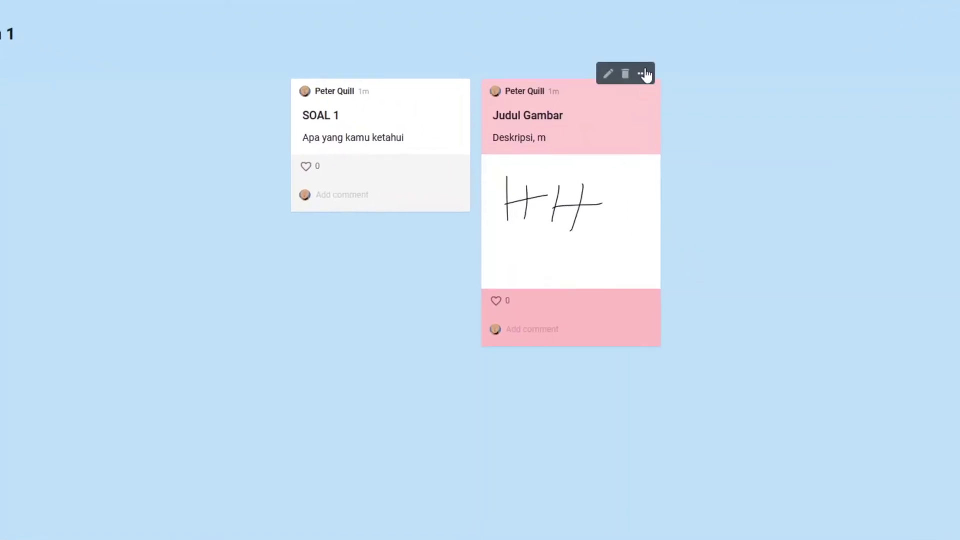
pyautogui.click(648, 73)
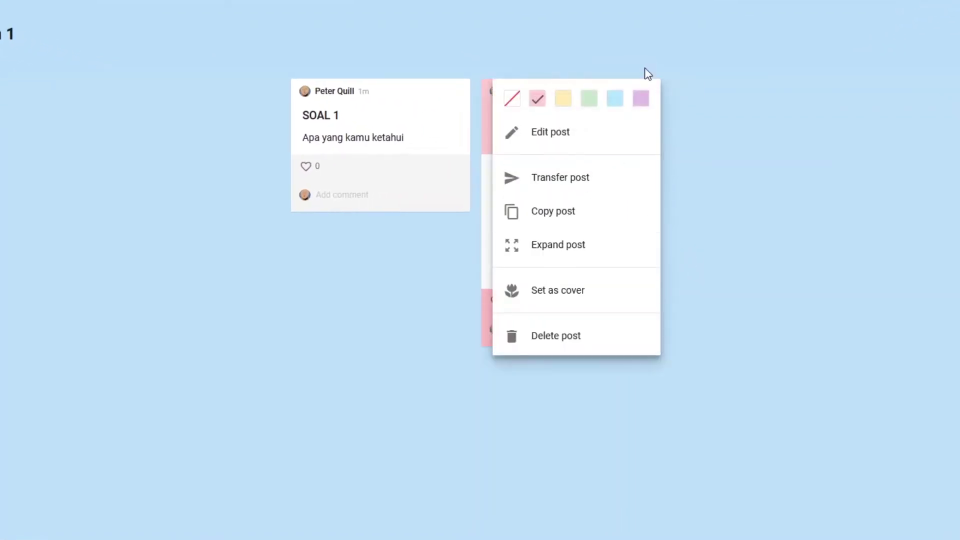
pyautogui.click(690, 128)
# Edit the "Judul Gambar" post so its text reads "Deskripsikan gambar berikut!".
pyautogui.moveTo(538, 137)
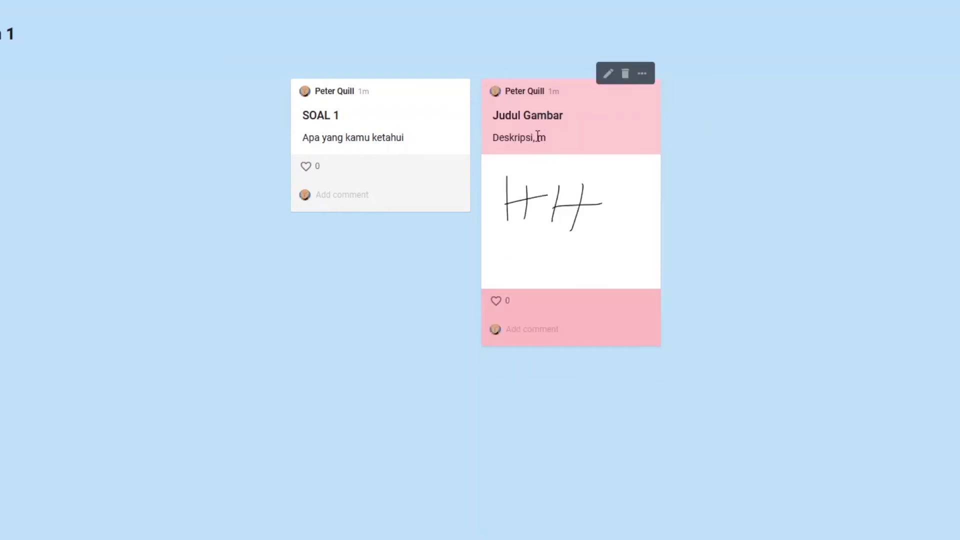
pyautogui.click(642, 75)
pyautogui.click(557, 133)
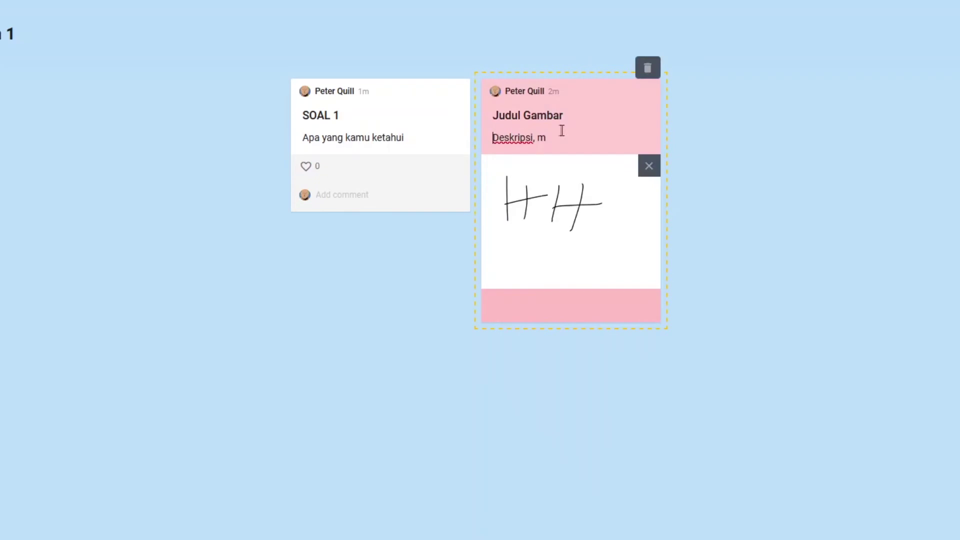
pyautogui.press('BackSpace')
pyautogui.press('BackSpace')
pyautogui.press('BackSpace')
pyautogui.write('kan gambar beri')
pyautogui.write('kut!')
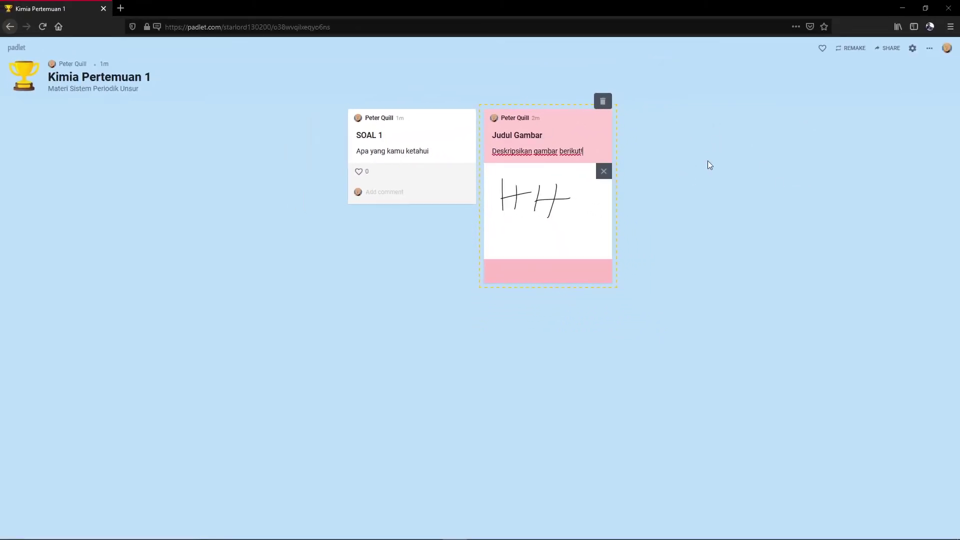
pyautogui.click(706, 161)
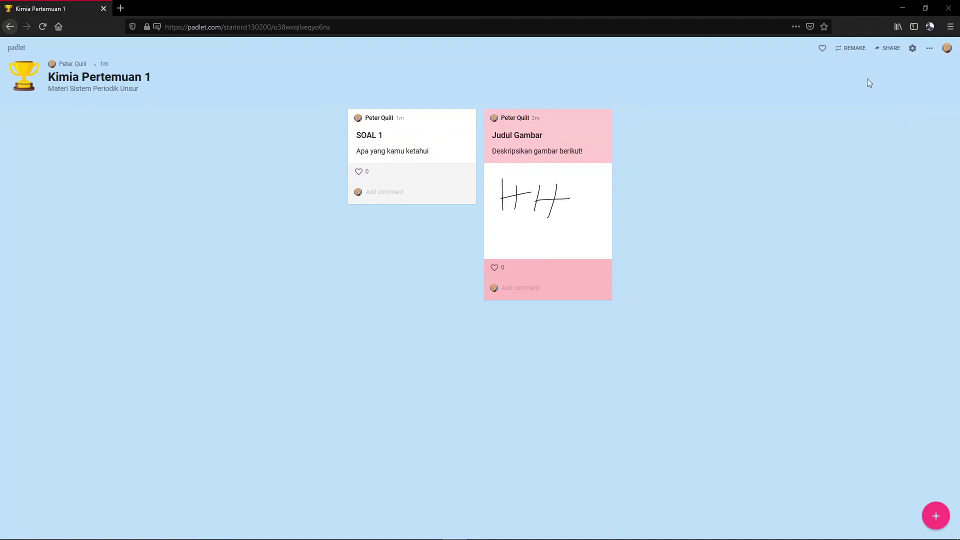
# Examine the Remake options for the padlet, including copying its posts, and close them without submitting.
pyautogui.click(854, 50)
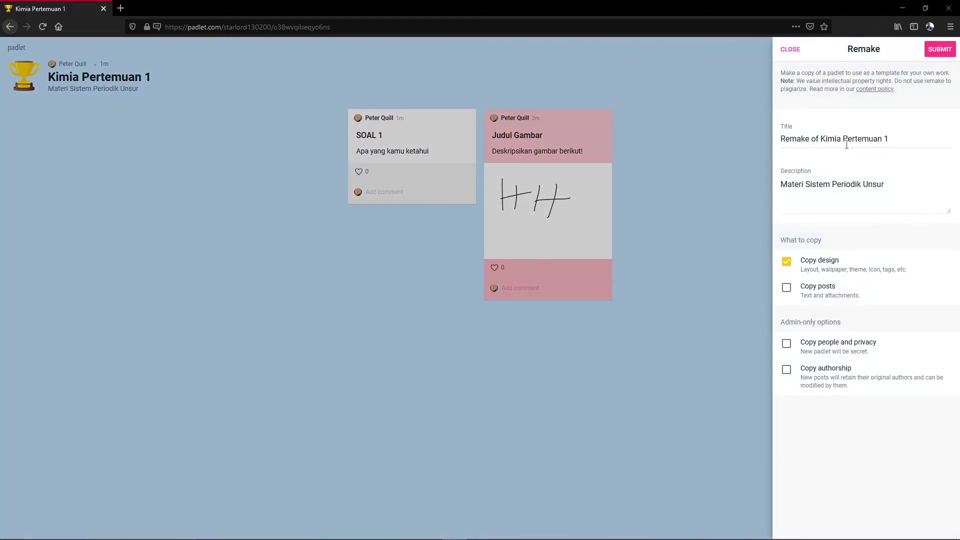
pyautogui.click(894, 140)
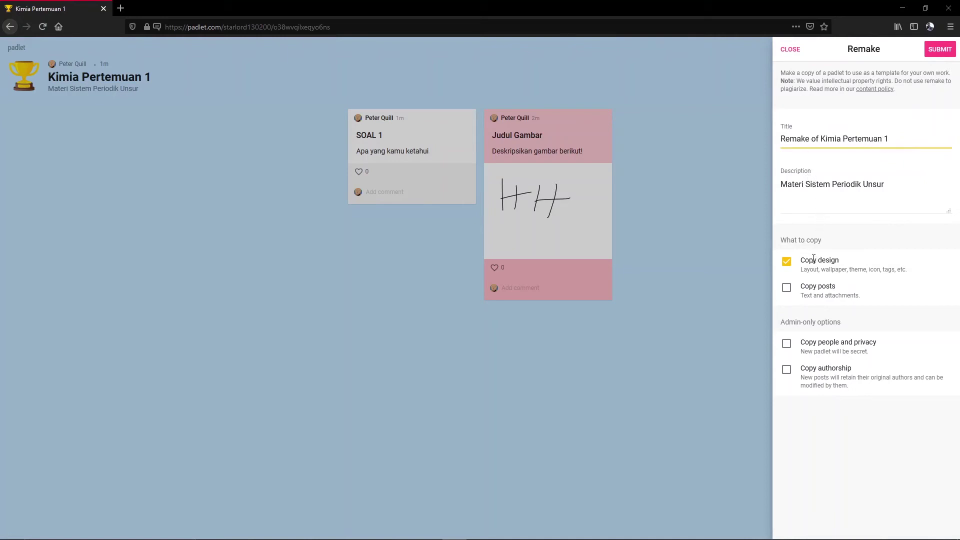
pyautogui.click(786, 287)
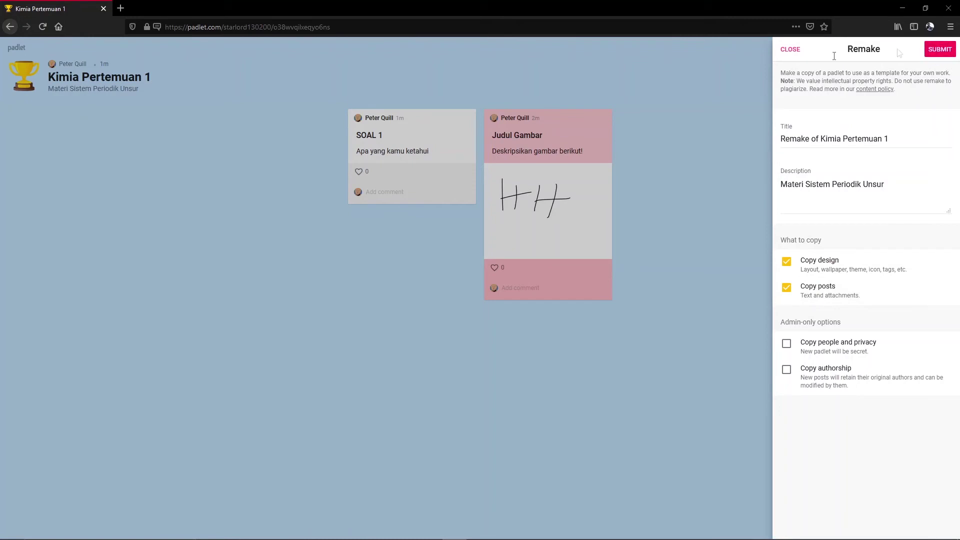
pyautogui.click(788, 49)
# Copy the padlet's link to the clipboard from the share options and close them.
pyautogui.click(885, 52)
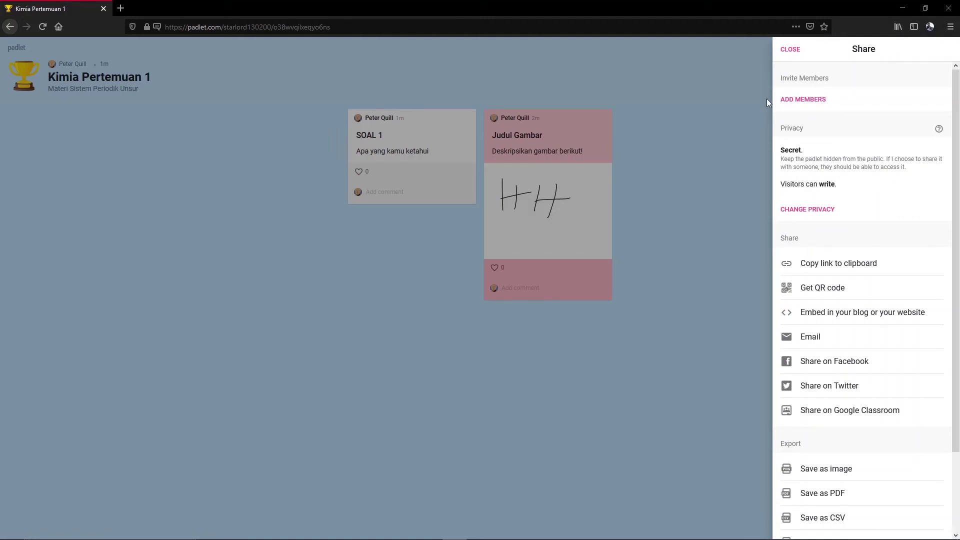
pyautogui.click(839, 266)
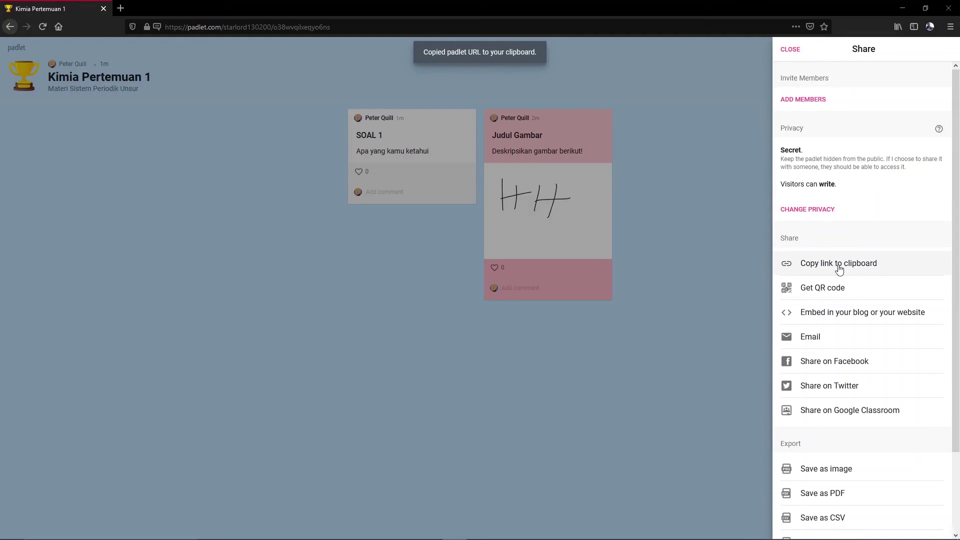
pyautogui.click(191, 53)
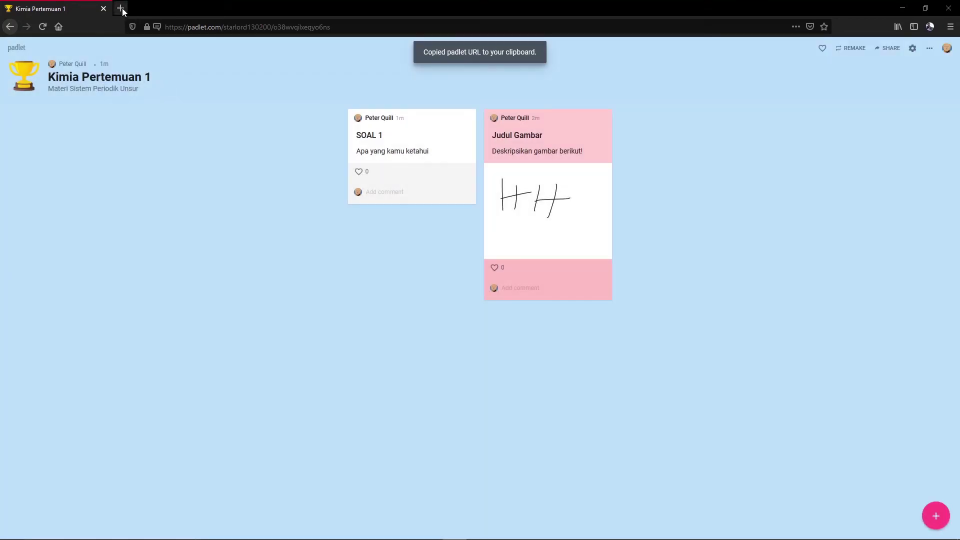
# Paste the copied padlet link into the address field of a new browser tab without opening it, and return to the padlet.
pyautogui.click(120, 9)
pyautogui.hotkey('ctrl', 'v')
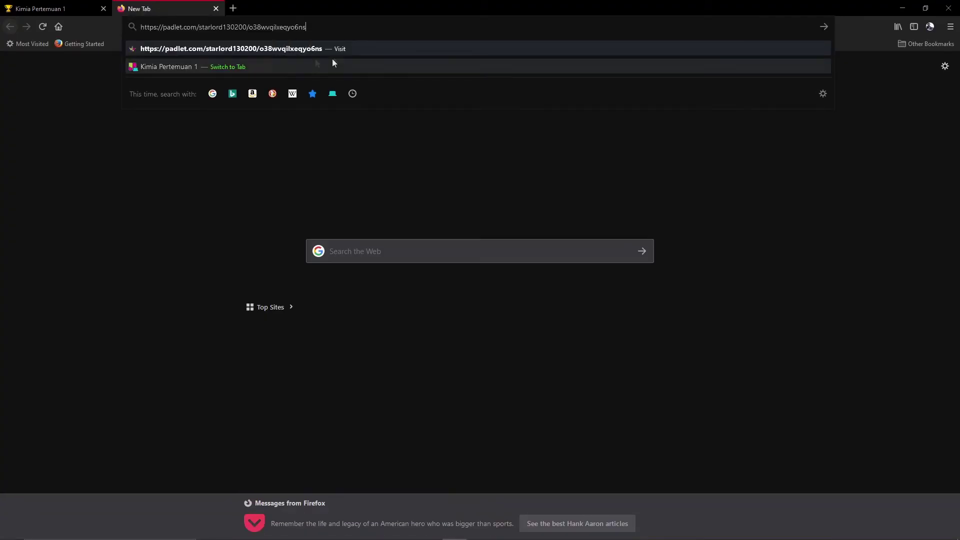
pyautogui.click(79, 4)
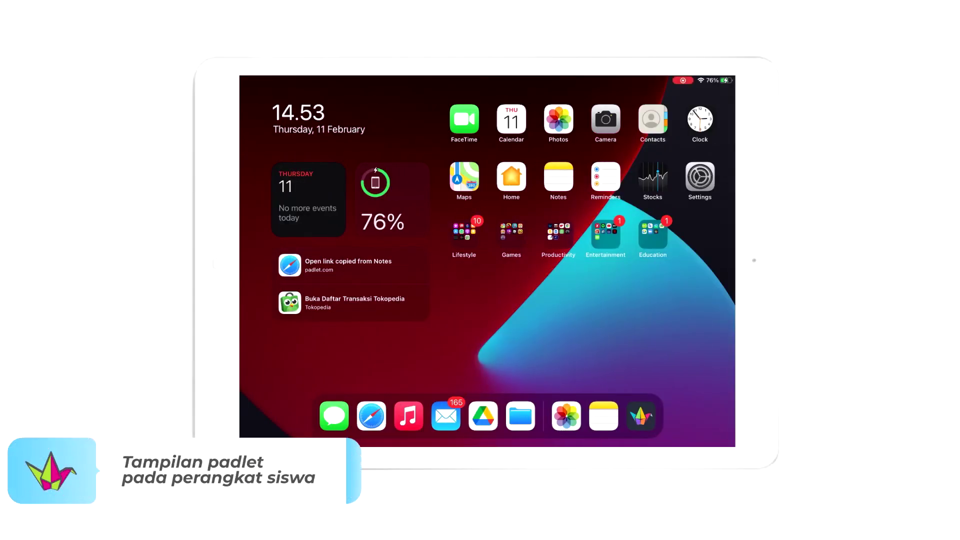
# Switch to the Padlet app on the student's tablet and join the padlet by submitting its copied URL.
pyautogui.click(641, 416)
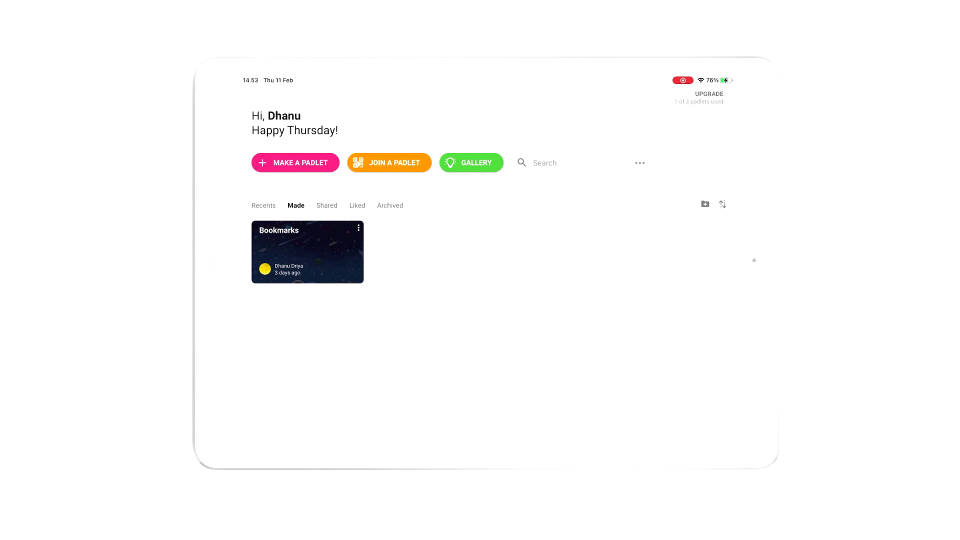
pyautogui.click(389, 162)
pyautogui.click(487, 380)
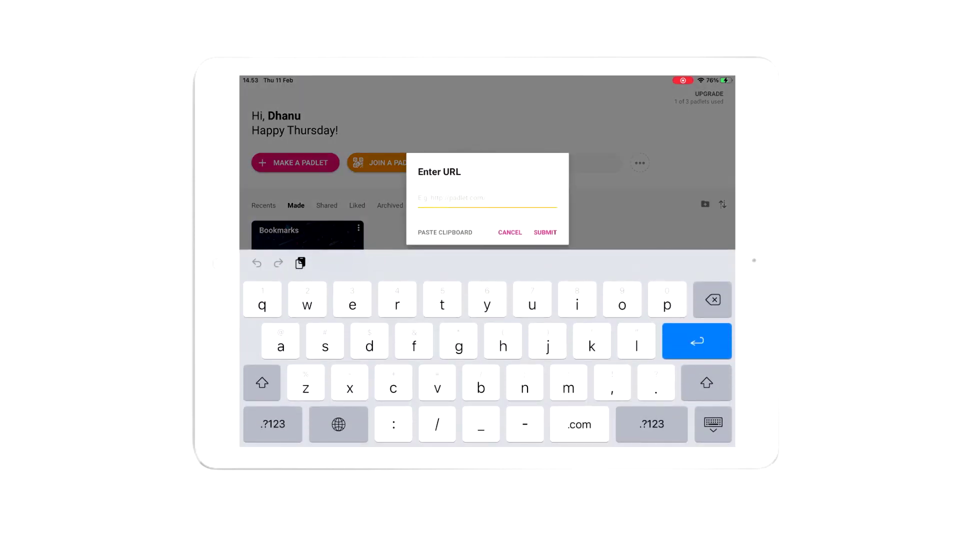
pyautogui.click(418, 198)
pyautogui.click(418, 176)
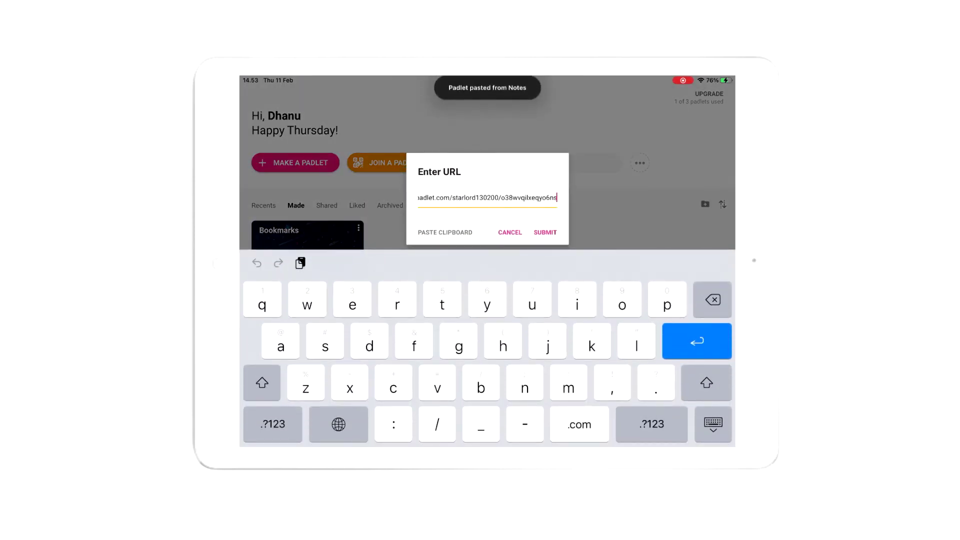
pyautogui.click(545, 231)
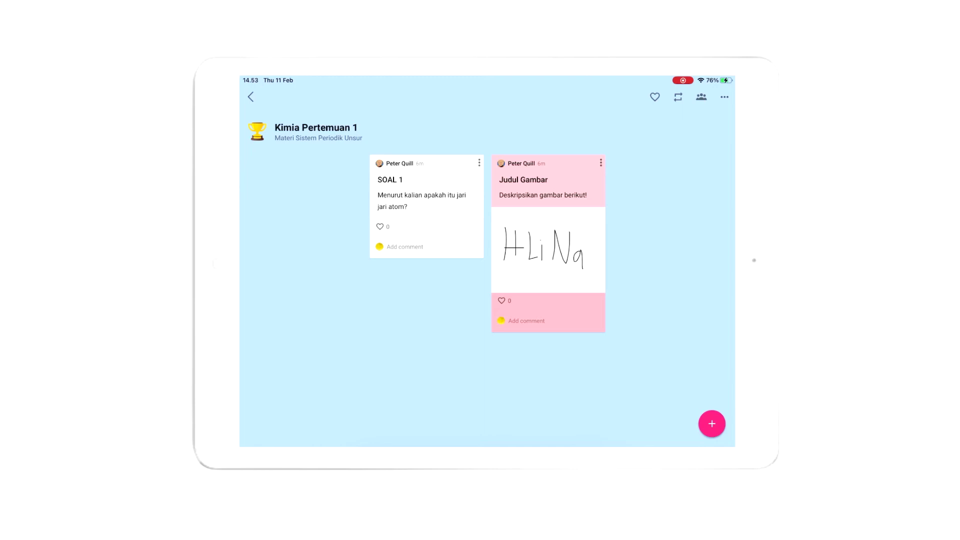
# Draft the comment "Menurut saya jari jari atom adalah jarak dari inti atom sampai kulit terluar pak" on the "SOAL 1" post.
pyautogui.click(405, 246)
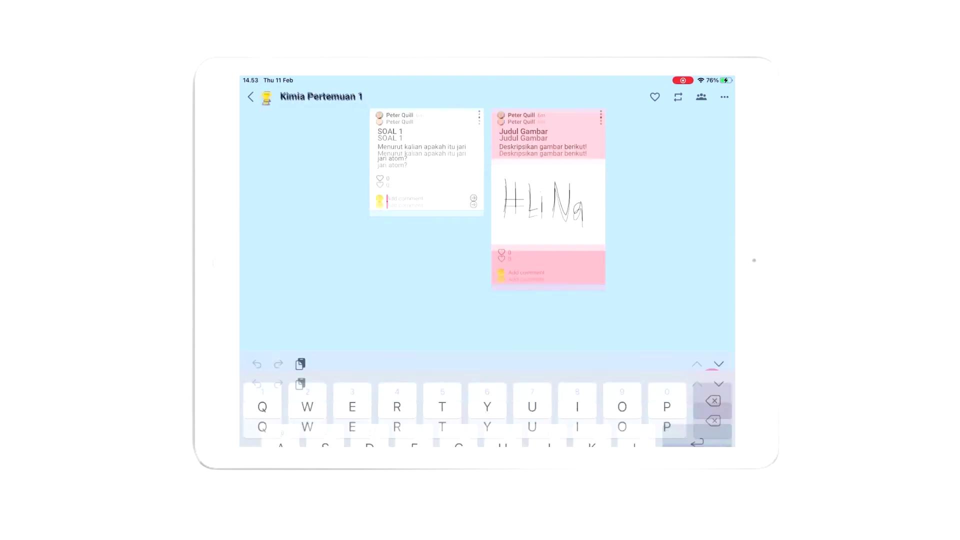
pyautogui.write('M')
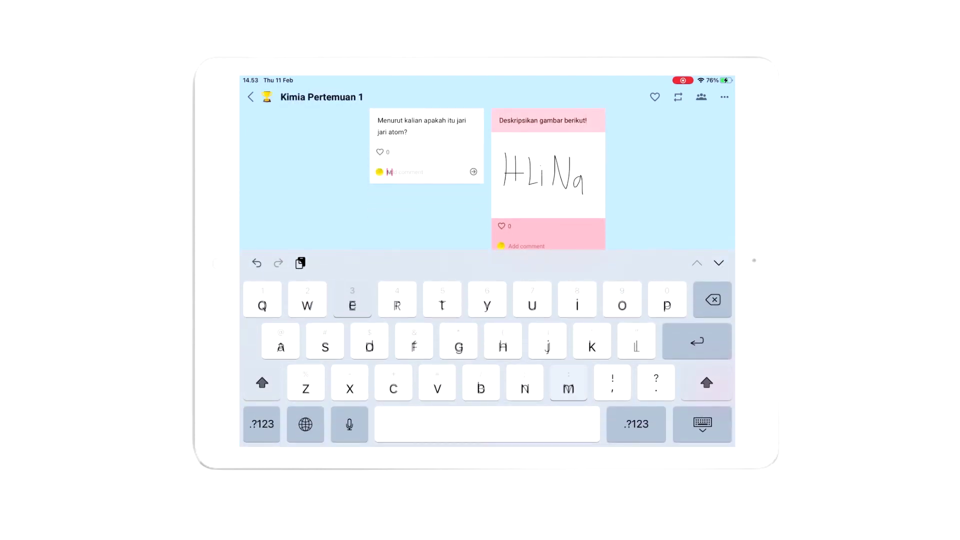
pyautogui.write('enurut saya')
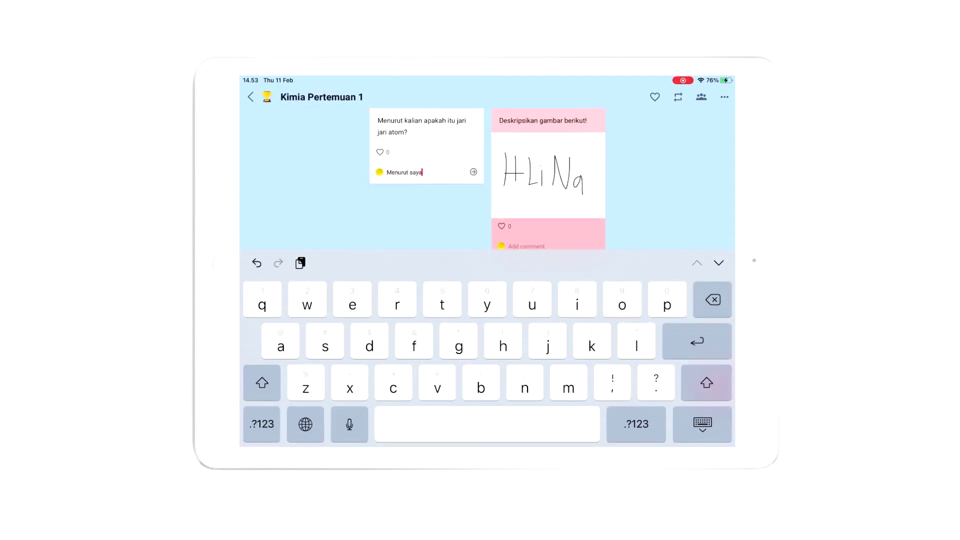
pyautogui.write(' jar')
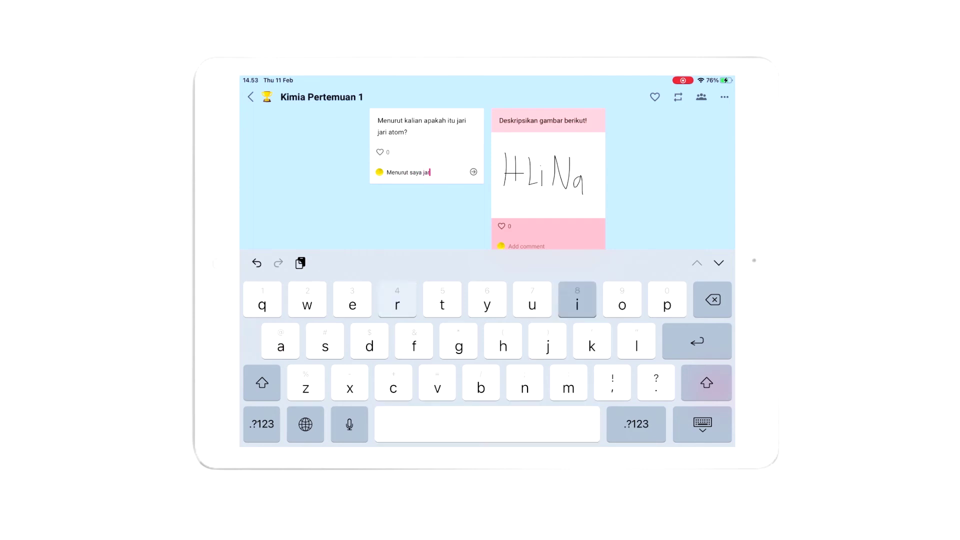
pyautogui.write('i jari atom a')
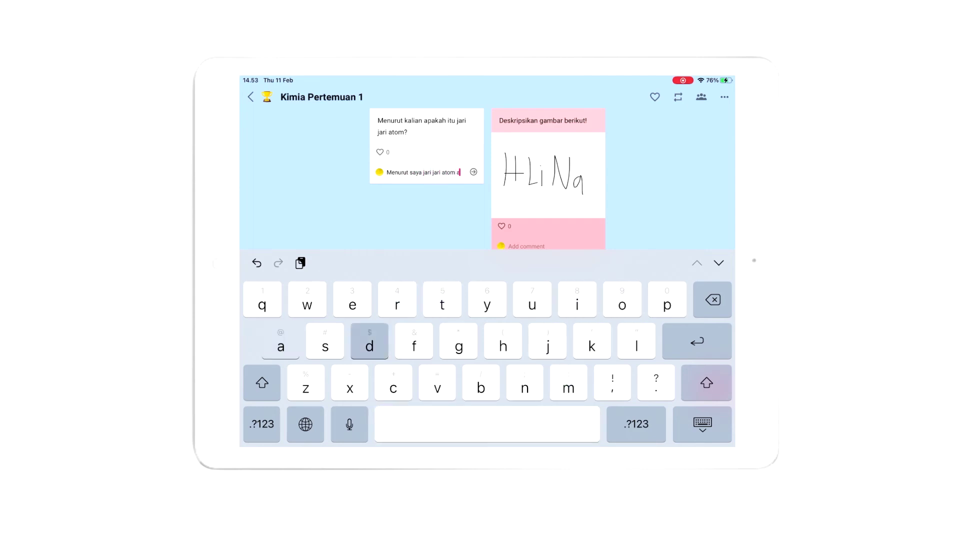
pyautogui.write('dalah ja')
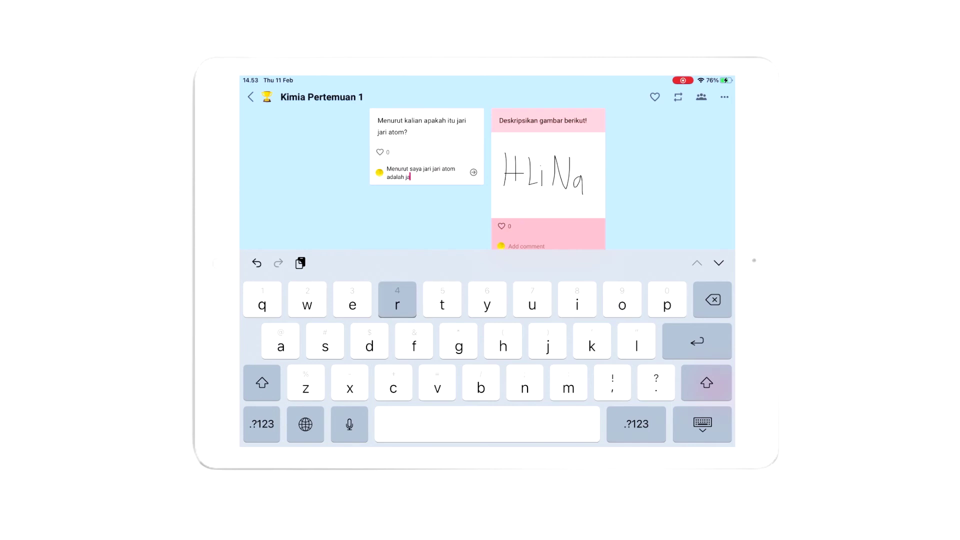
pyautogui.write('rak d')
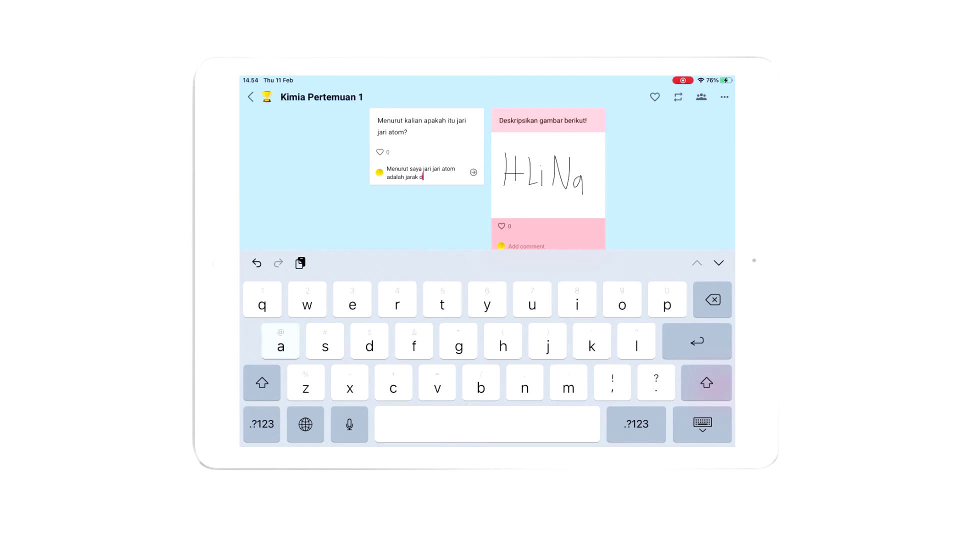
pyautogui.write('ari inti atom')
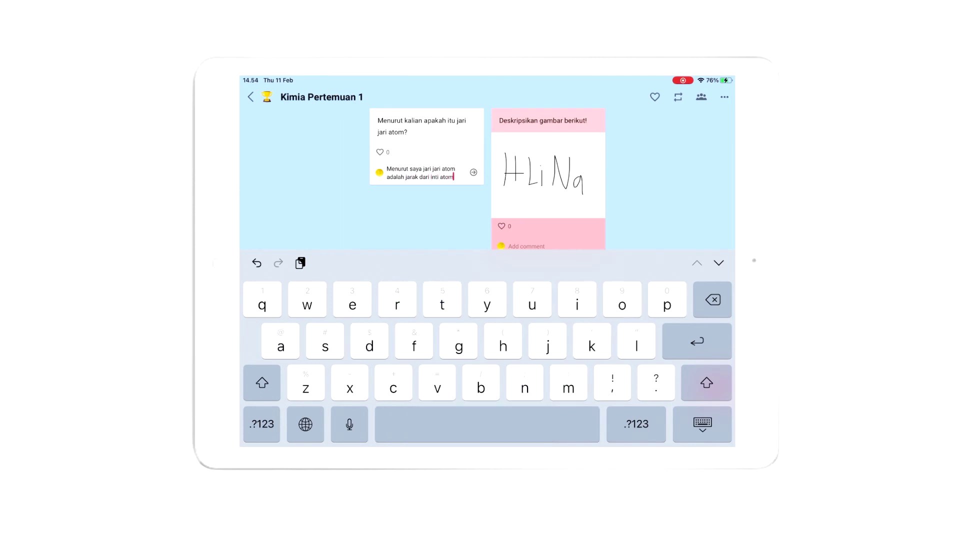
pyautogui.write(' sampai ku')
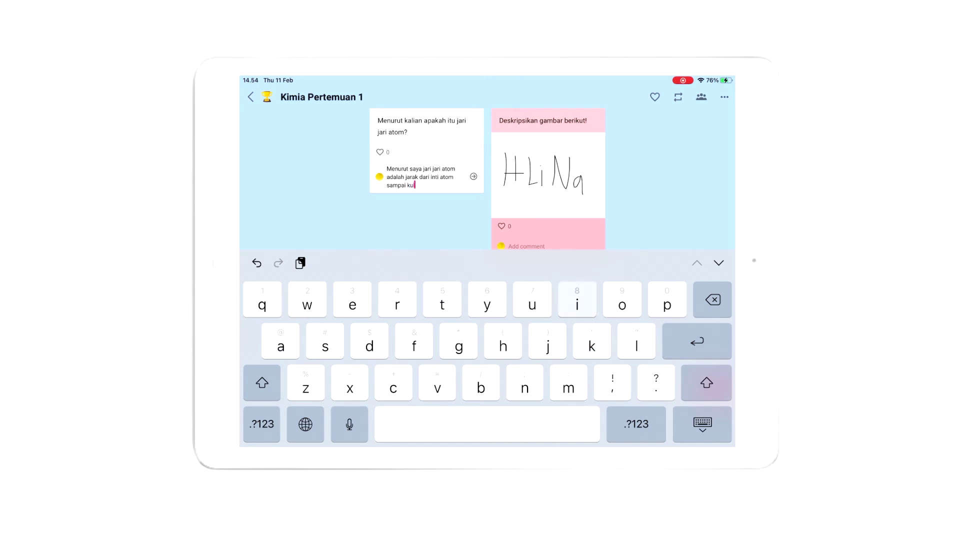
pyautogui.write('lit terluar pak')
pyautogui.press('Return')
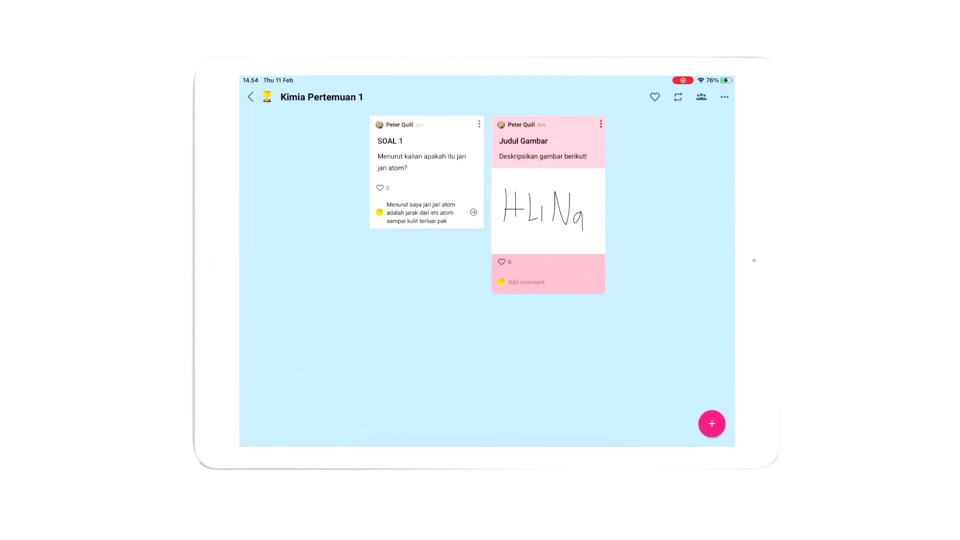
pyautogui.click(526, 282)
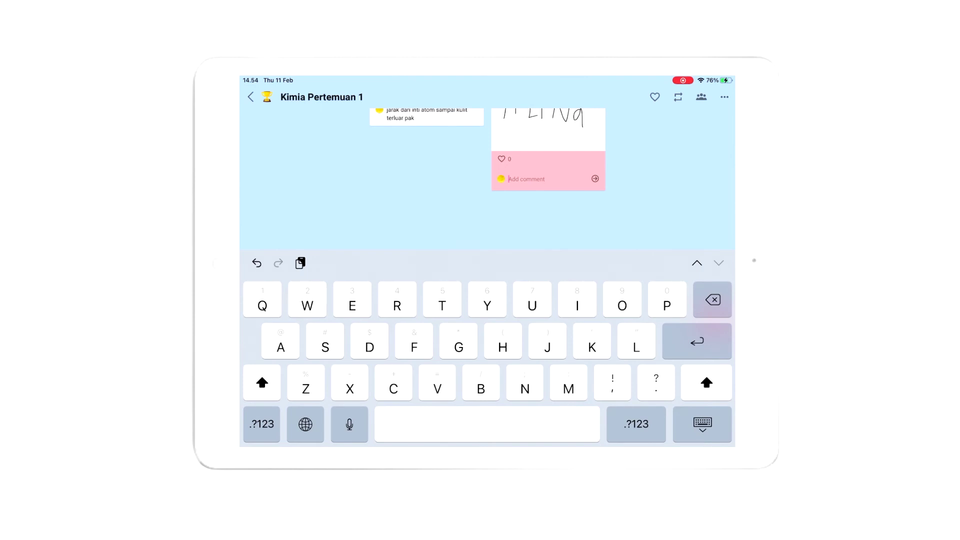
pyautogui.click(702, 424)
pyautogui.click(439, 213)
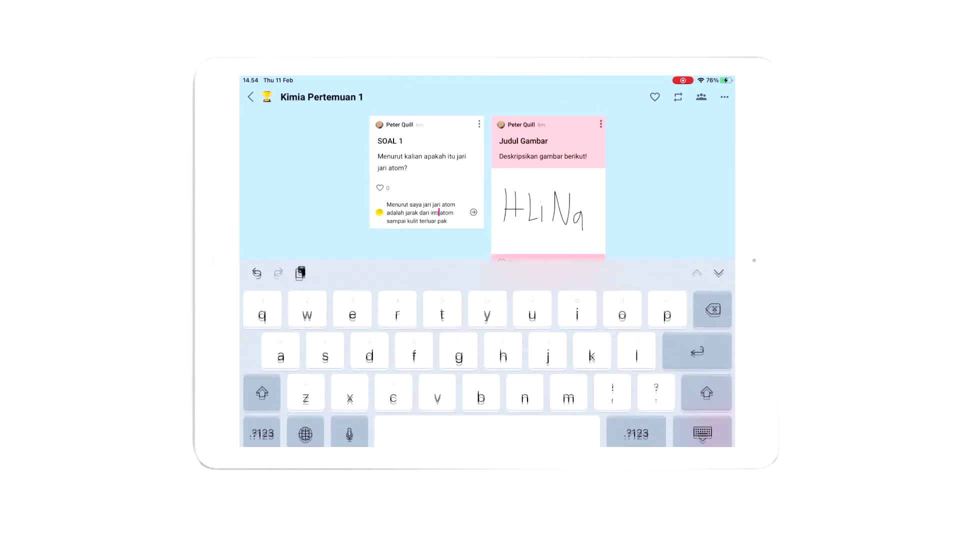
pyautogui.click(702, 423)
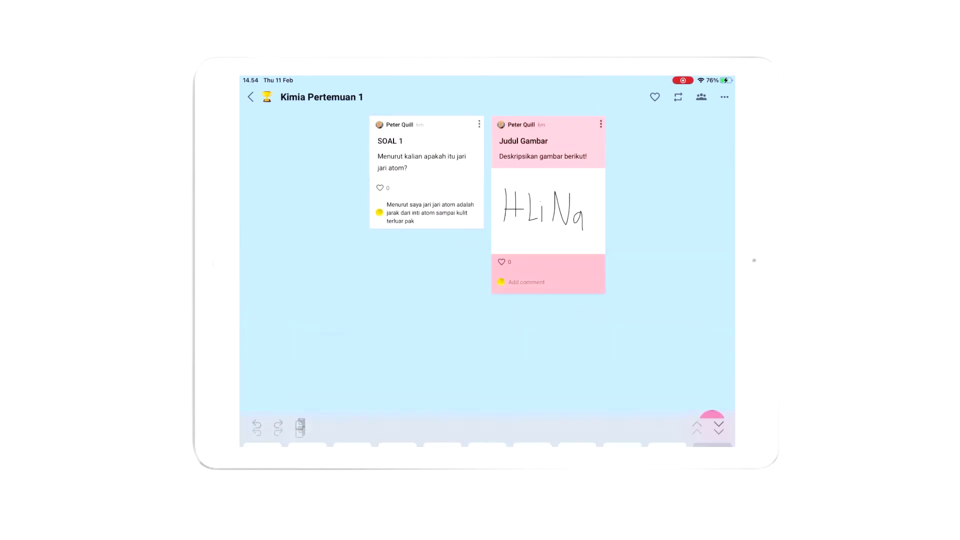
# Post the comment "Menurut saya gambar diatas adalah unsur pada golongan IA" on the "Judul Gambar" post and submit the drafted comment on "SOAL 1".
pyautogui.click(526, 282)
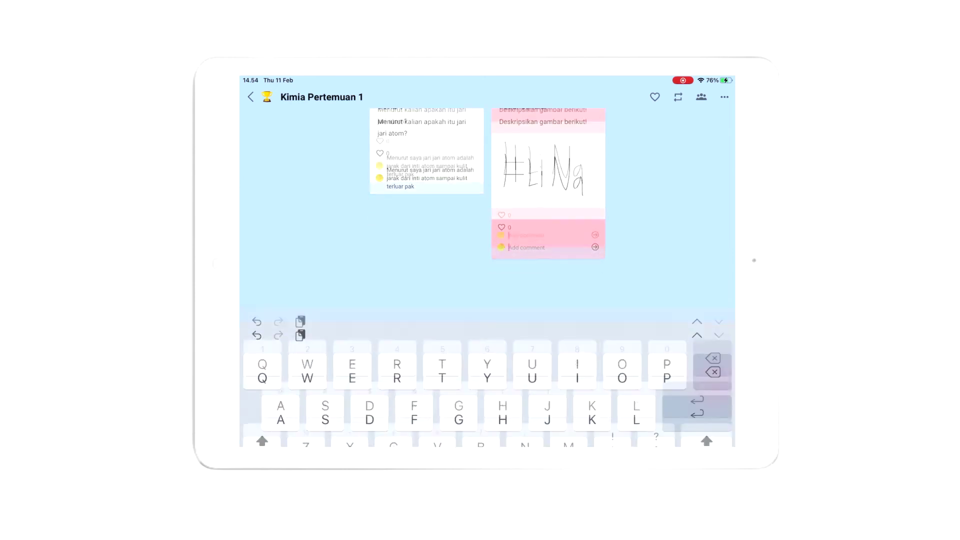
pyautogui.scroll(3, 487, 175)
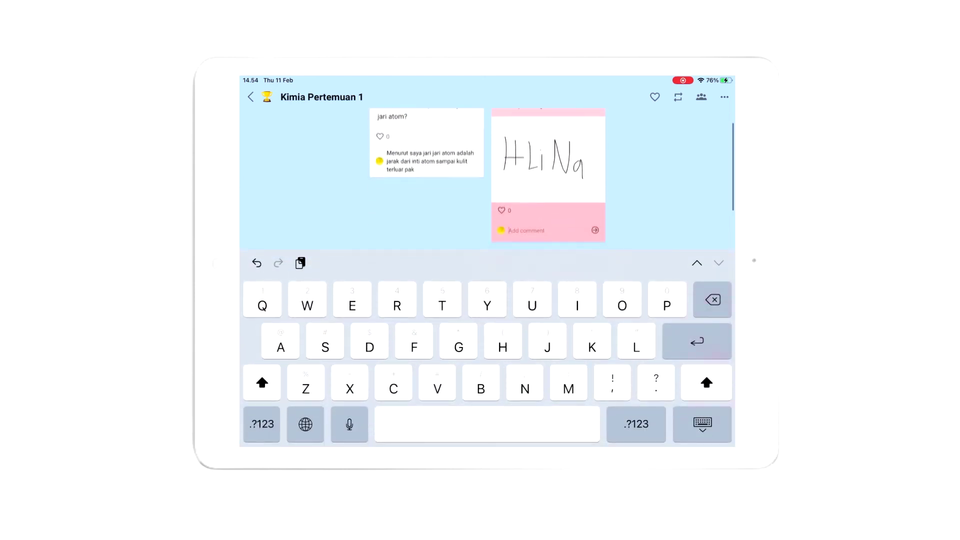
pyautogui.write('Menurut sa')
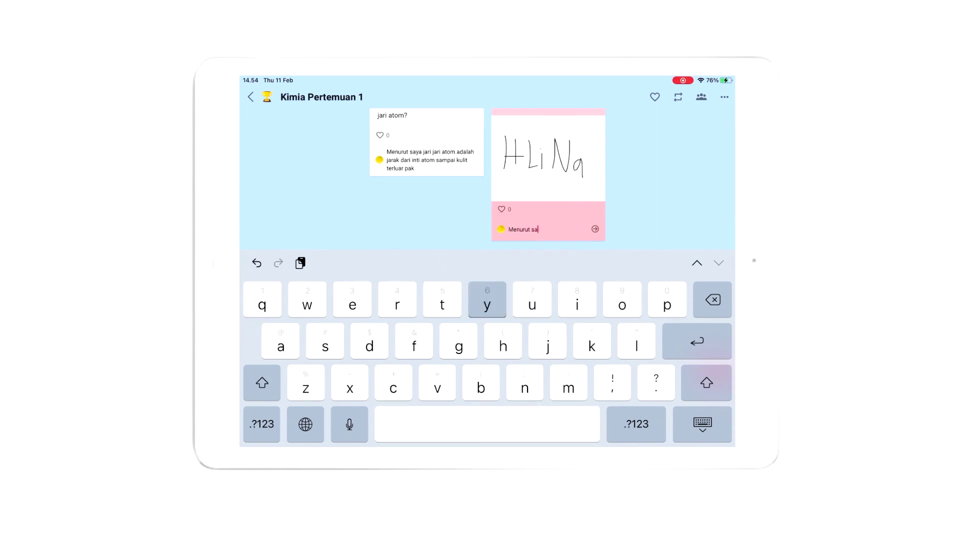
pyautogui.write('ya gambar')
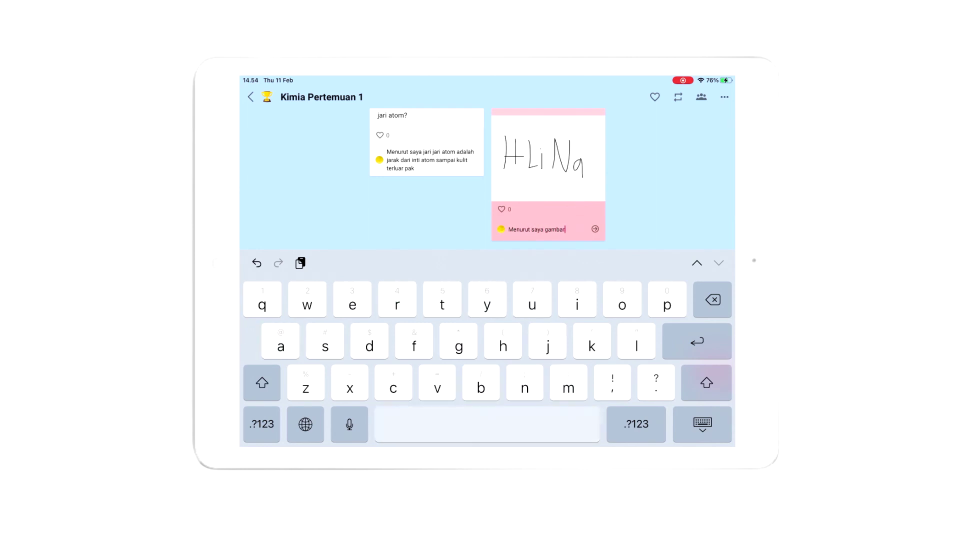
pyautogui.write(' diatas adal')
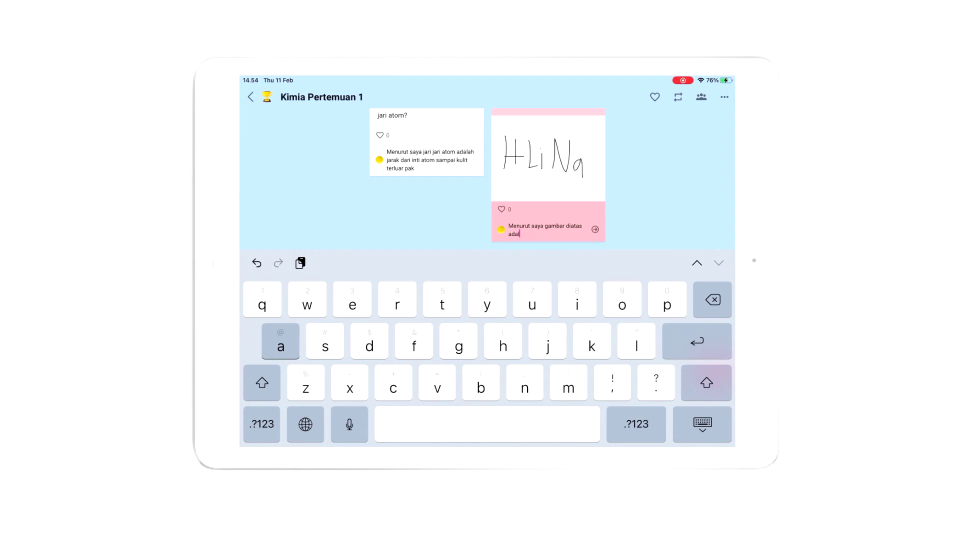
pyautogui.write('ah unsur')
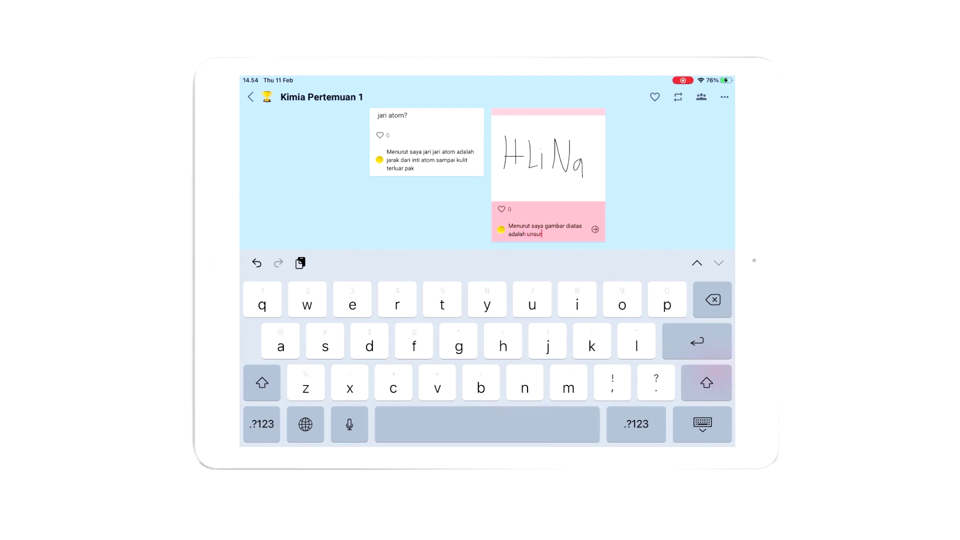
pyautogui.write(' pada golongan')
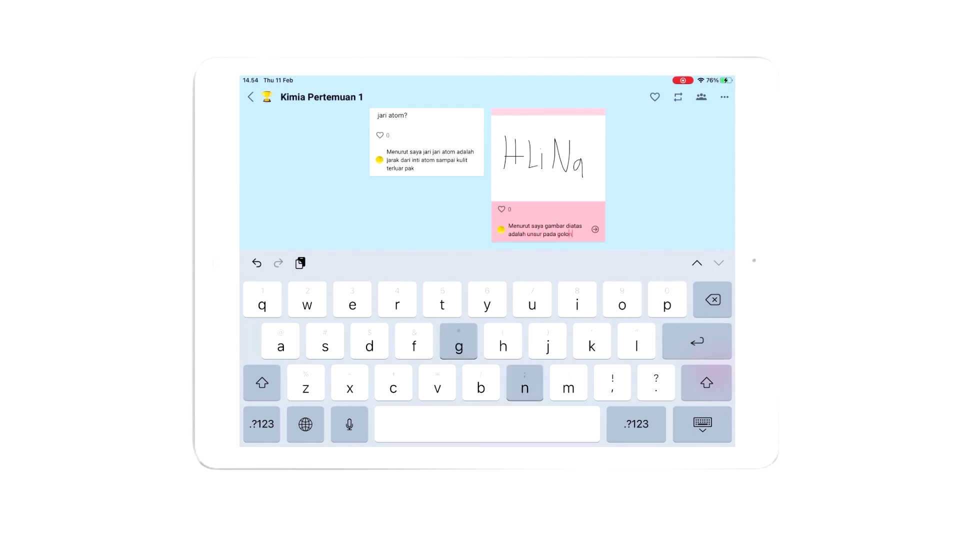
pyautogui.press('shift')
pyautogui.write('IA')
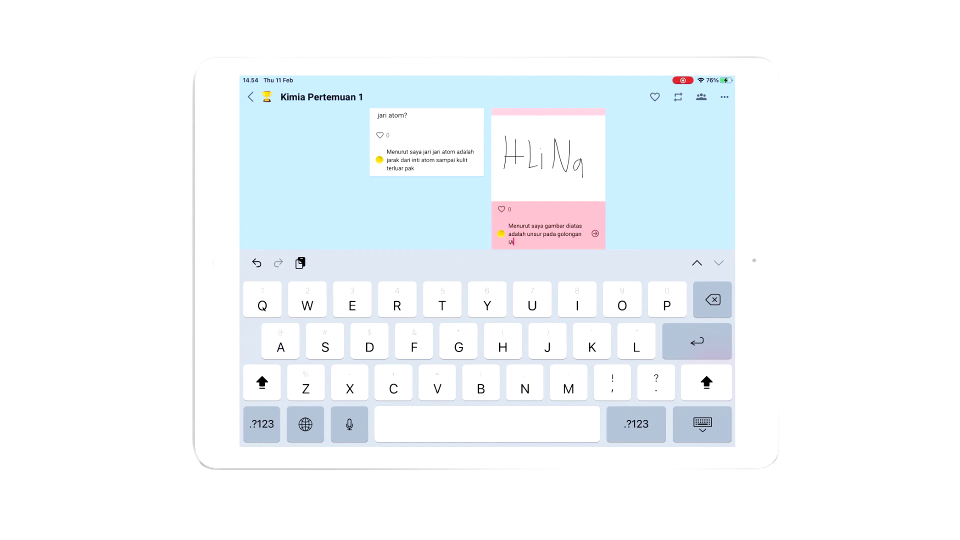
pyautogui.click(702, 424)
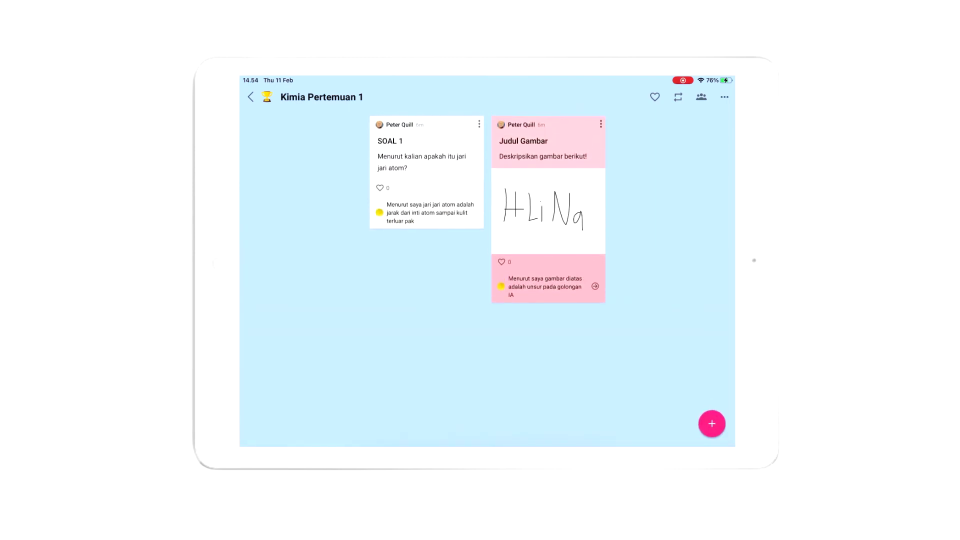
pyautogui.click(595, 286)
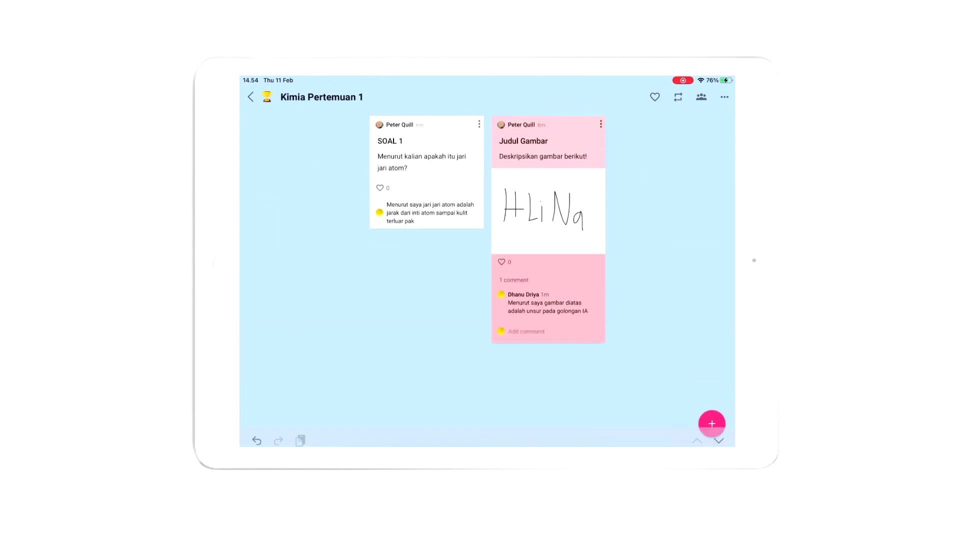
pyautogui.click(404, 213)
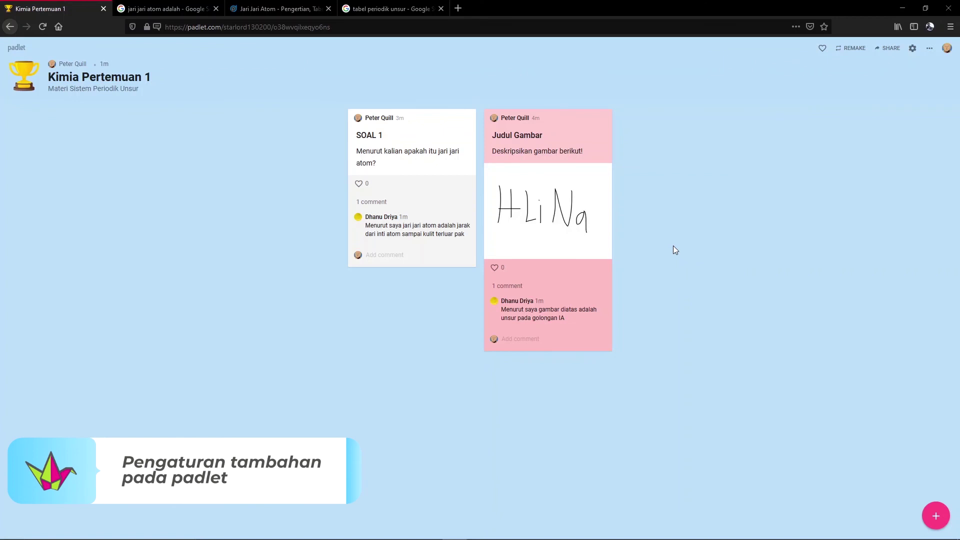
# Clear all posts from the "Kimia Pertemuan 1" padlet, entering the displayed confirmation code to approve the deletion.
pyautogui.click(928, 50)
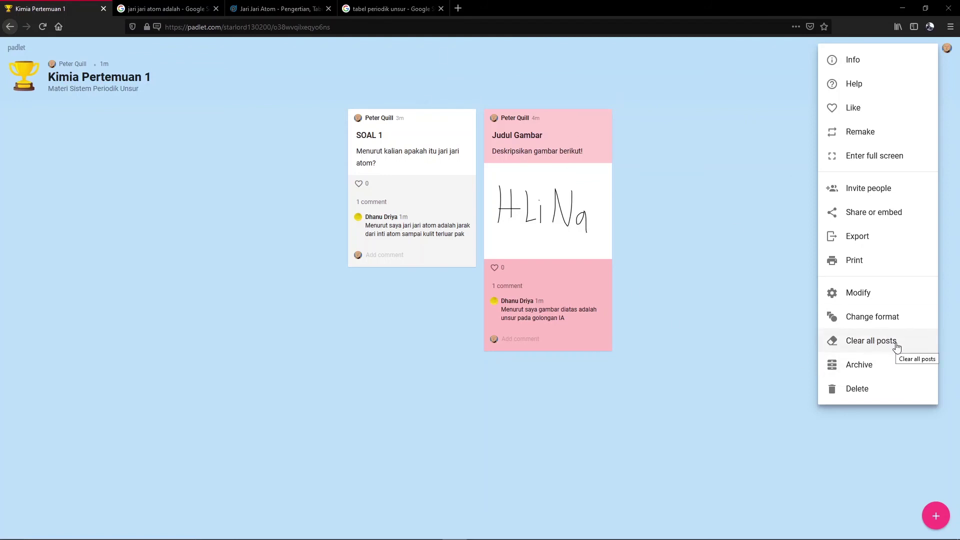
pyautogui.click(772, 250)
pyautogui.click(929, 48)
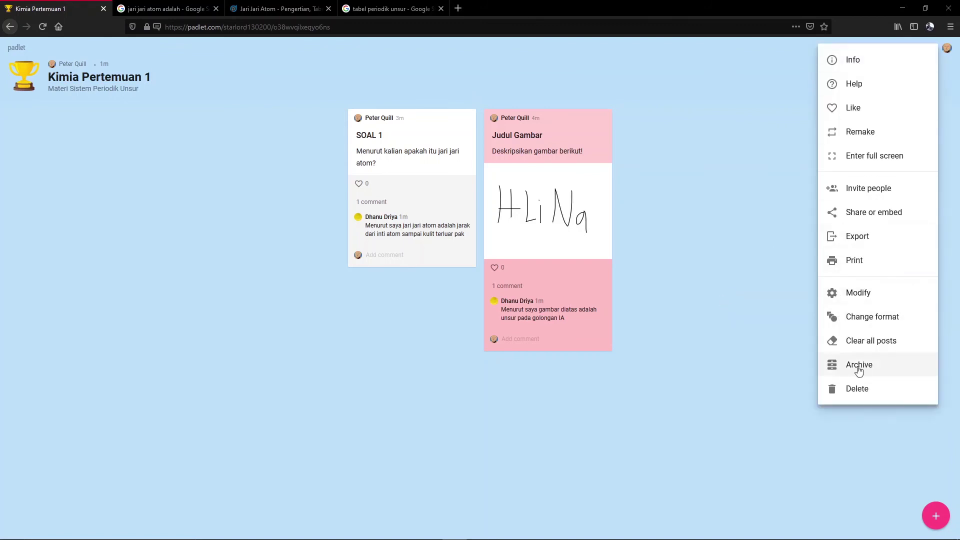
pyautogui.click(884, 342)
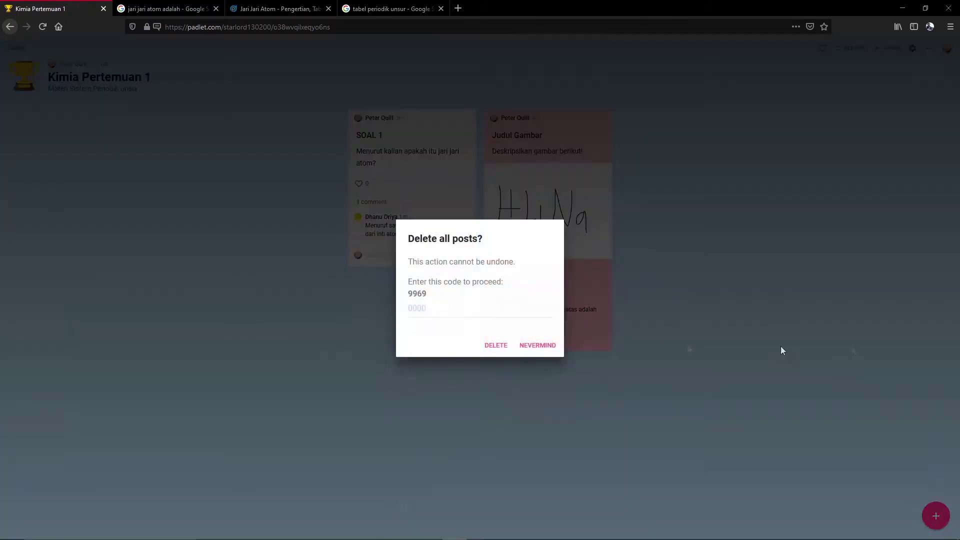
pyautogui.click(445, 309)
pyautogui.write('9969')
pyautogui.click(494, 346)
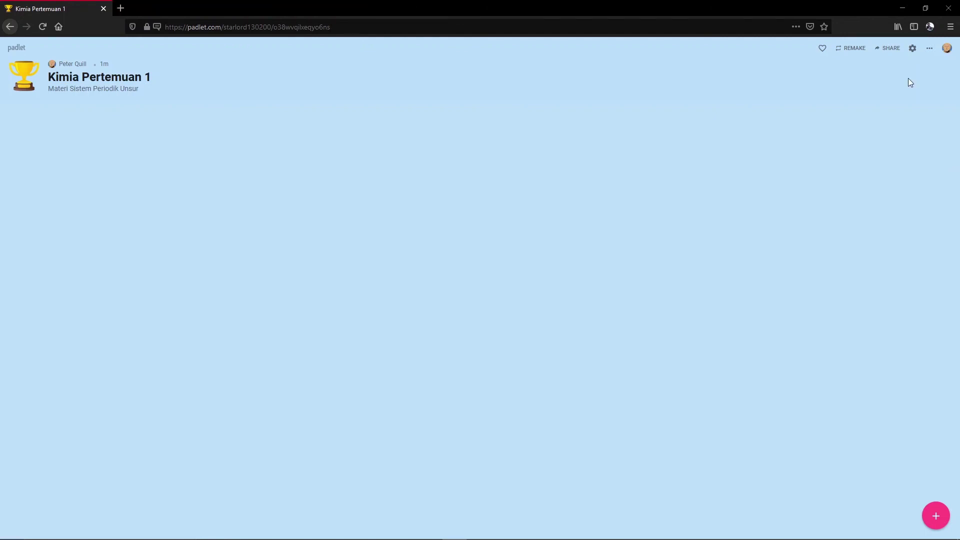
# Change the padlet's title to "Kimia Pertemuan 2" in its modification settings and save the change.
pyautogui.click(928, 50)
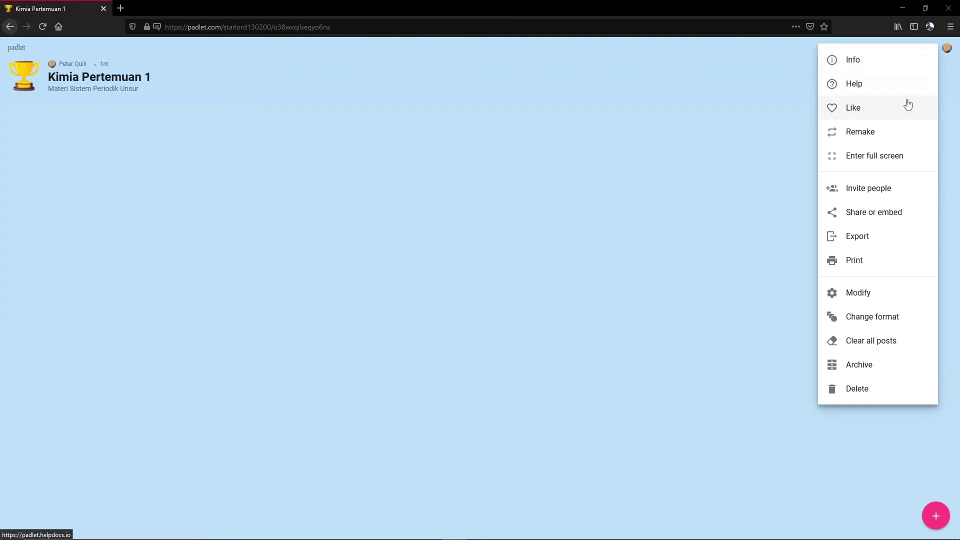
pyautogui.click(873, 290)
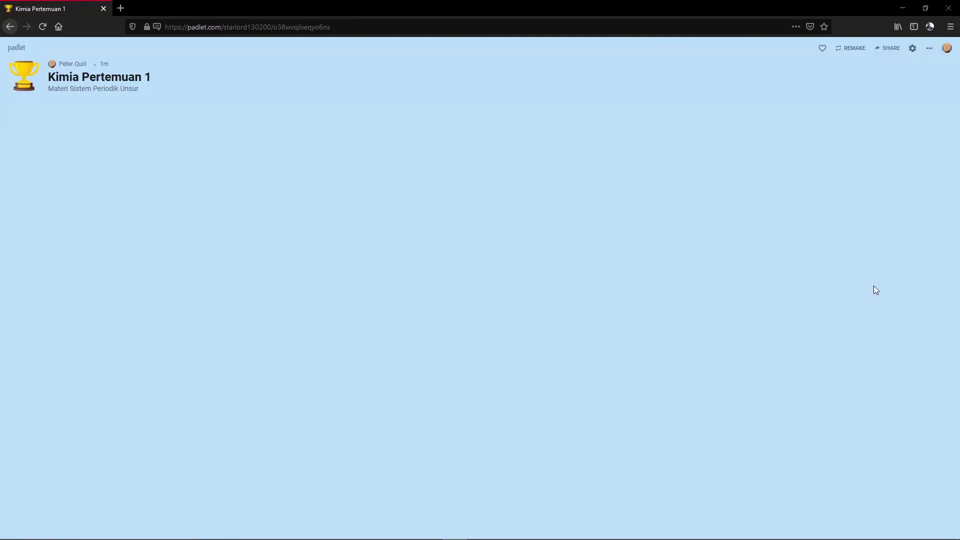
pyautogui.scroll(-3, 872, 286)
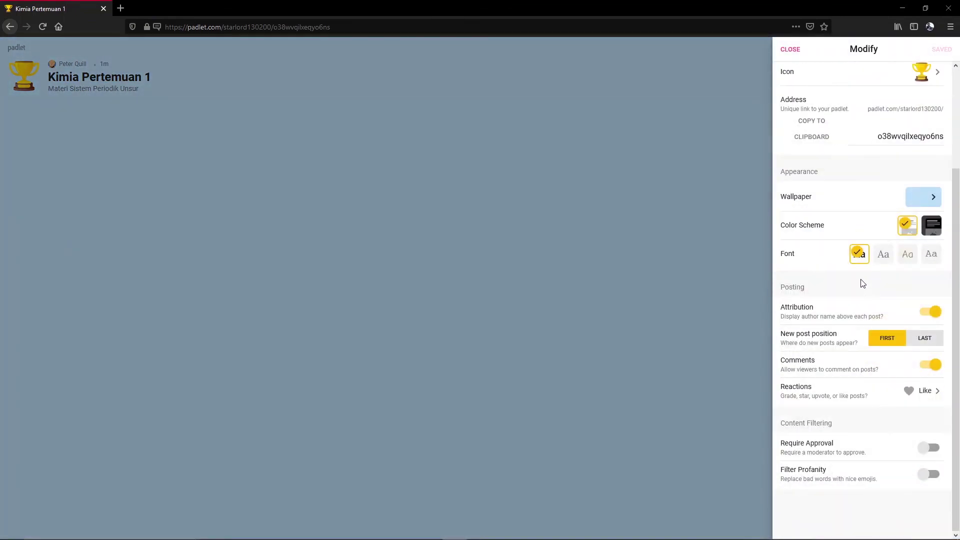
pyautogui.scroll(3, 863, 283)
pyautogui.scroll(-3, 862, 284)
pyautogui.scroll(3, 865, 306)
pyautogui.click(829, 99)
pyautogui.press('BackSpace')
pyautogui.write('2')
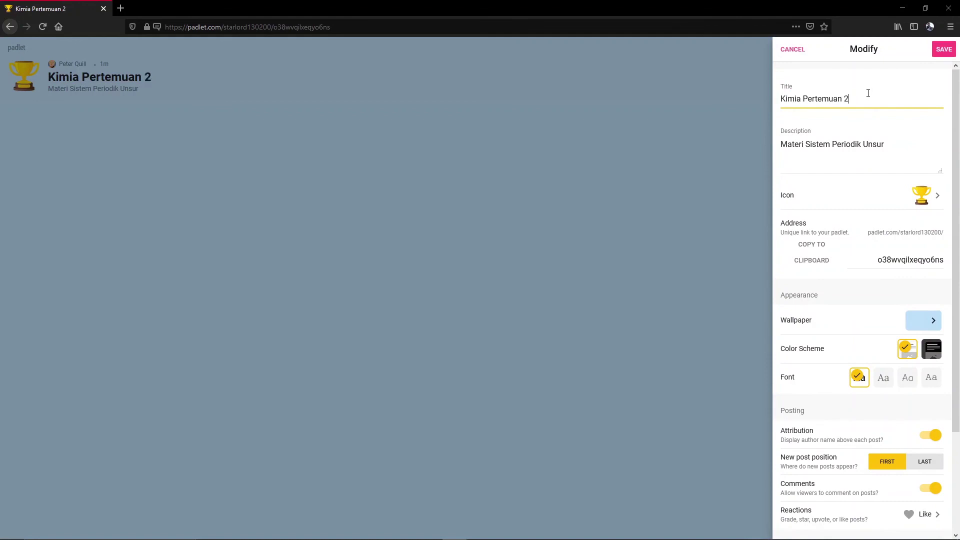
pyautogui.click(940, 48)
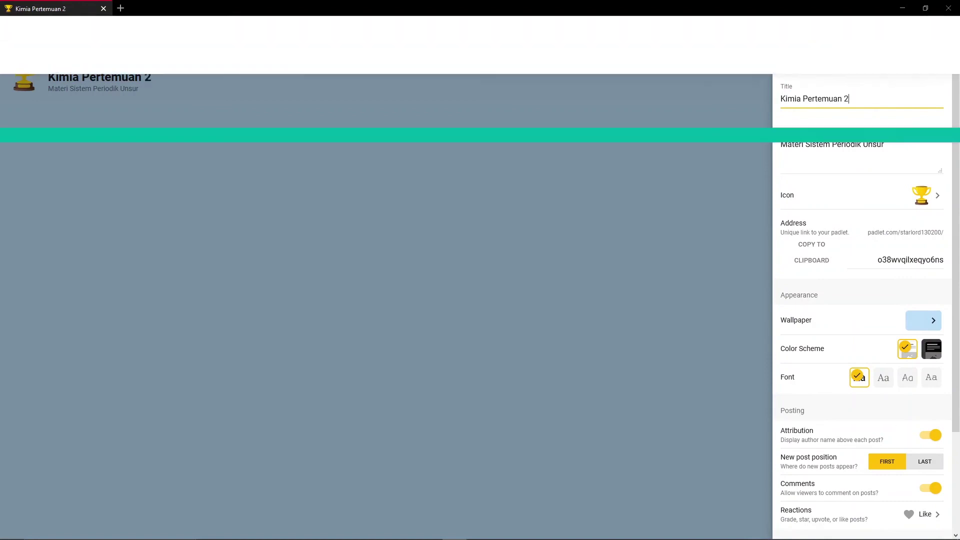